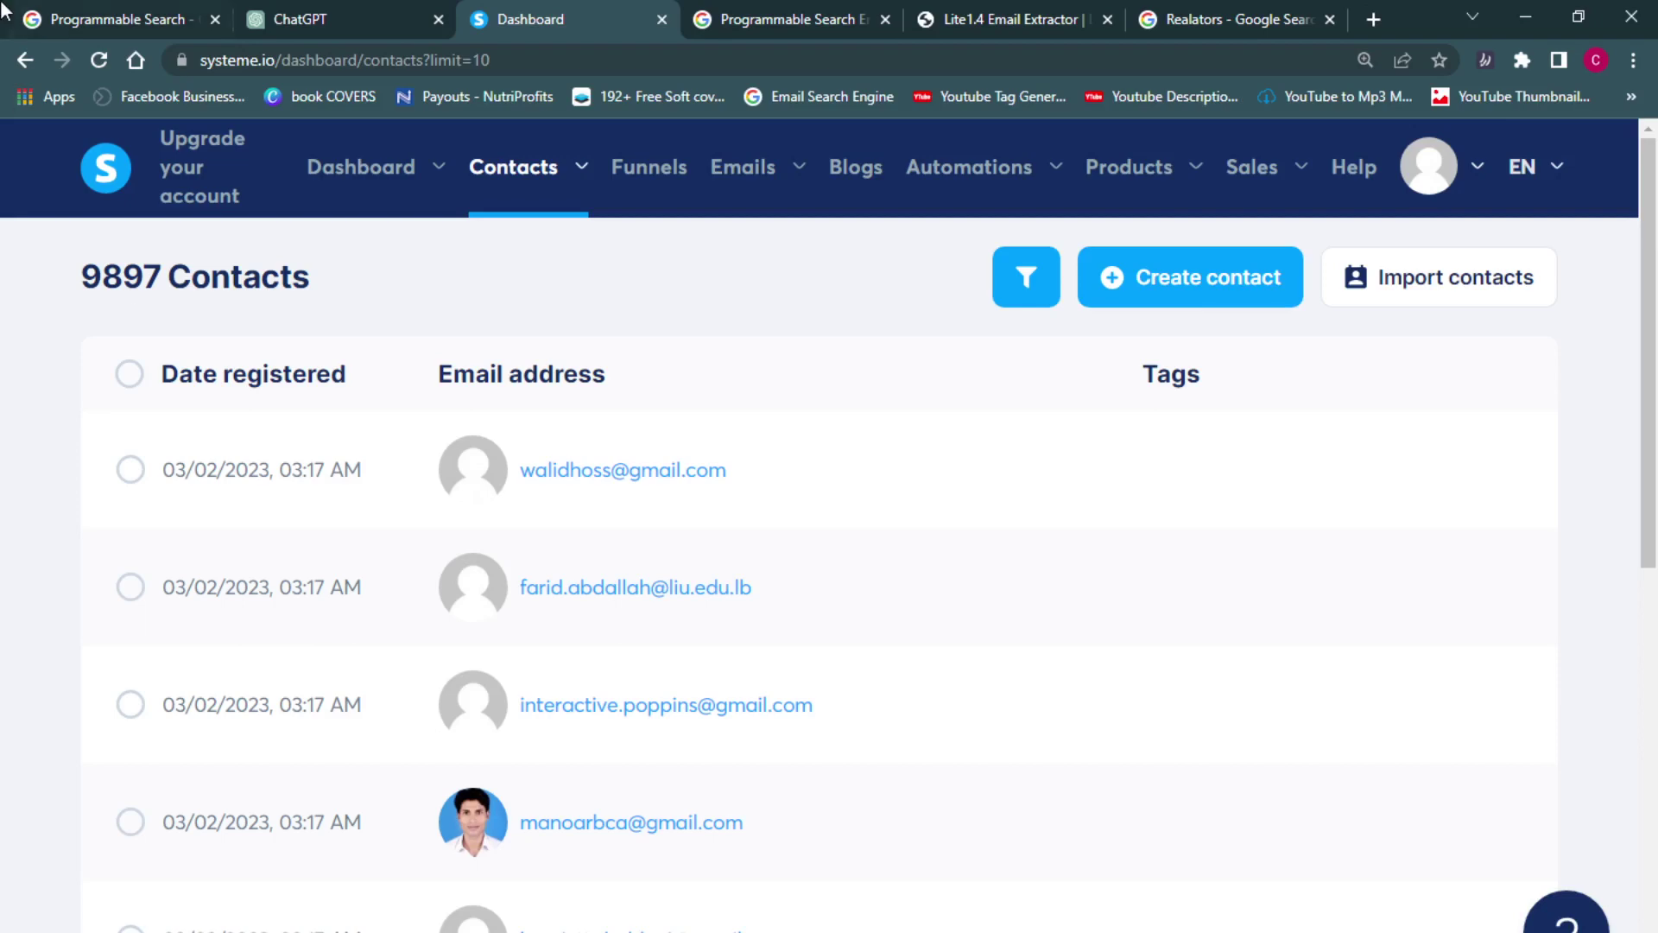
Switch between the ChatGPT and systeme.io contacts tabs, ending on the ChatGPT start page
left_click(341, 7)
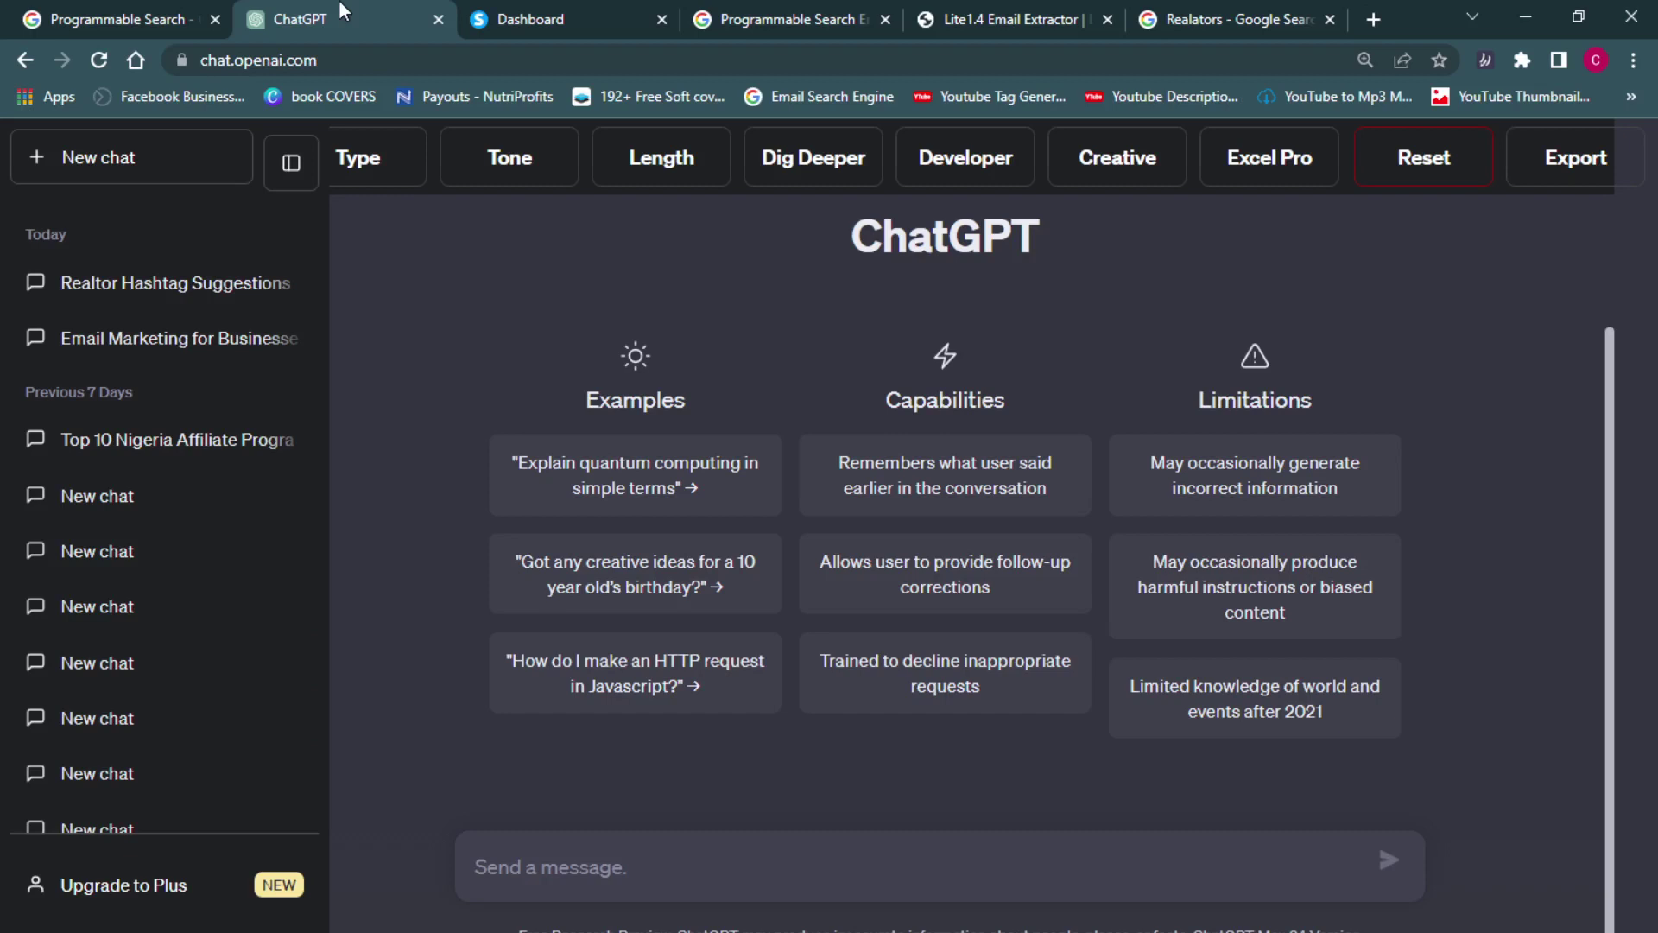
left_click(561, 12)
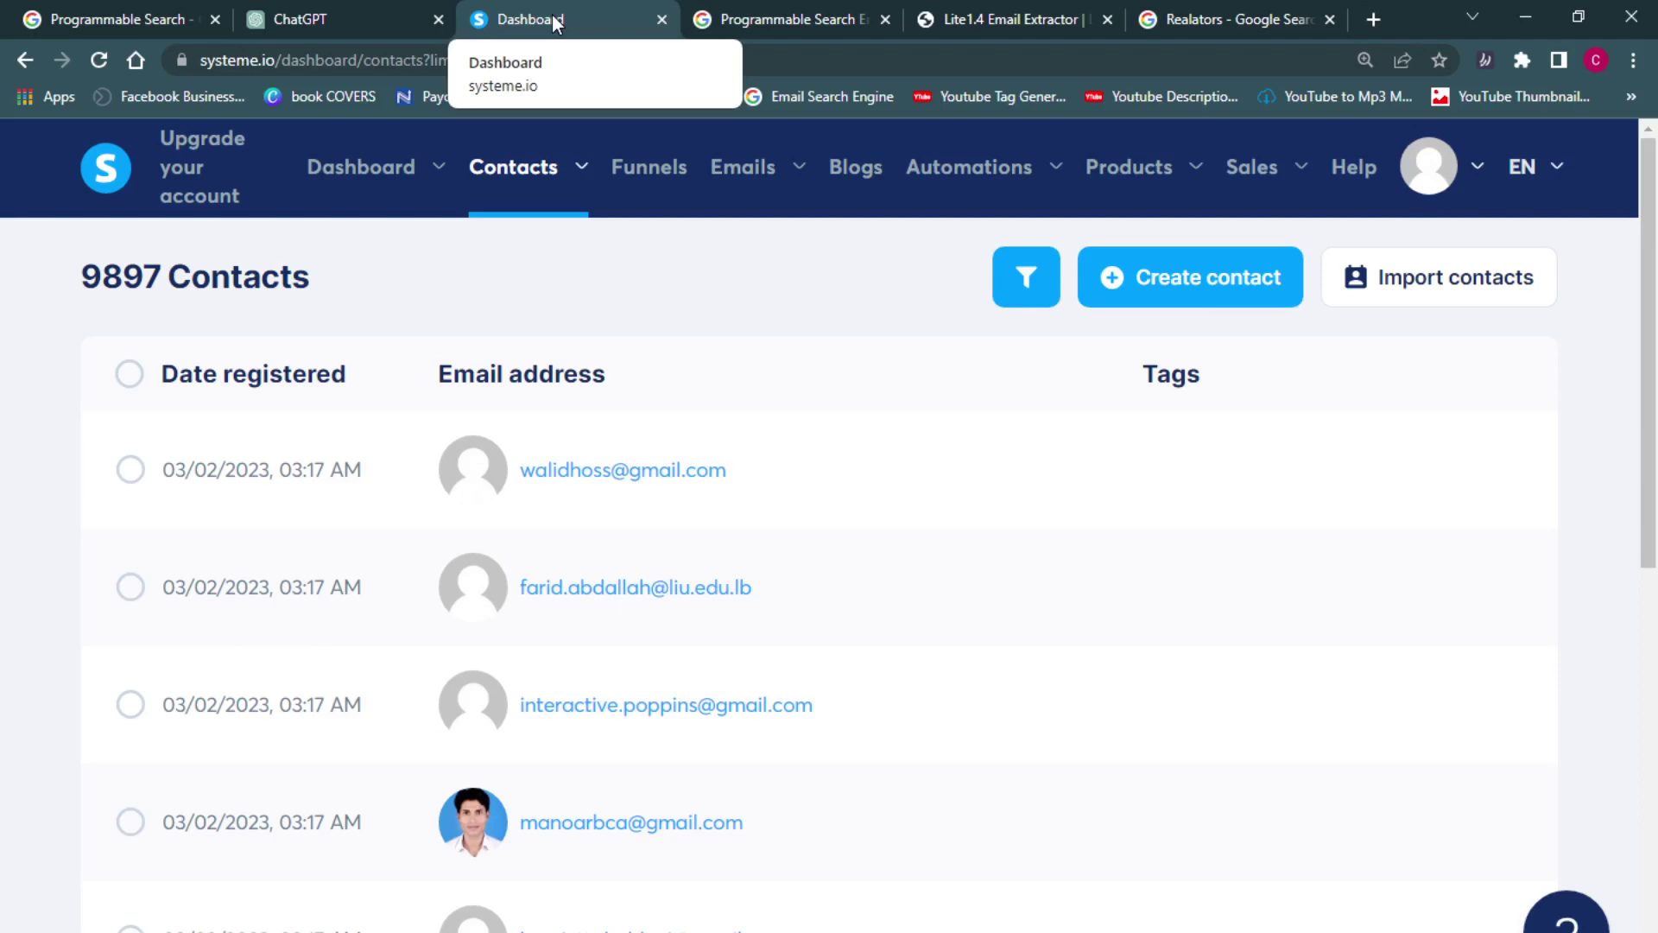
left_click(314, 11)
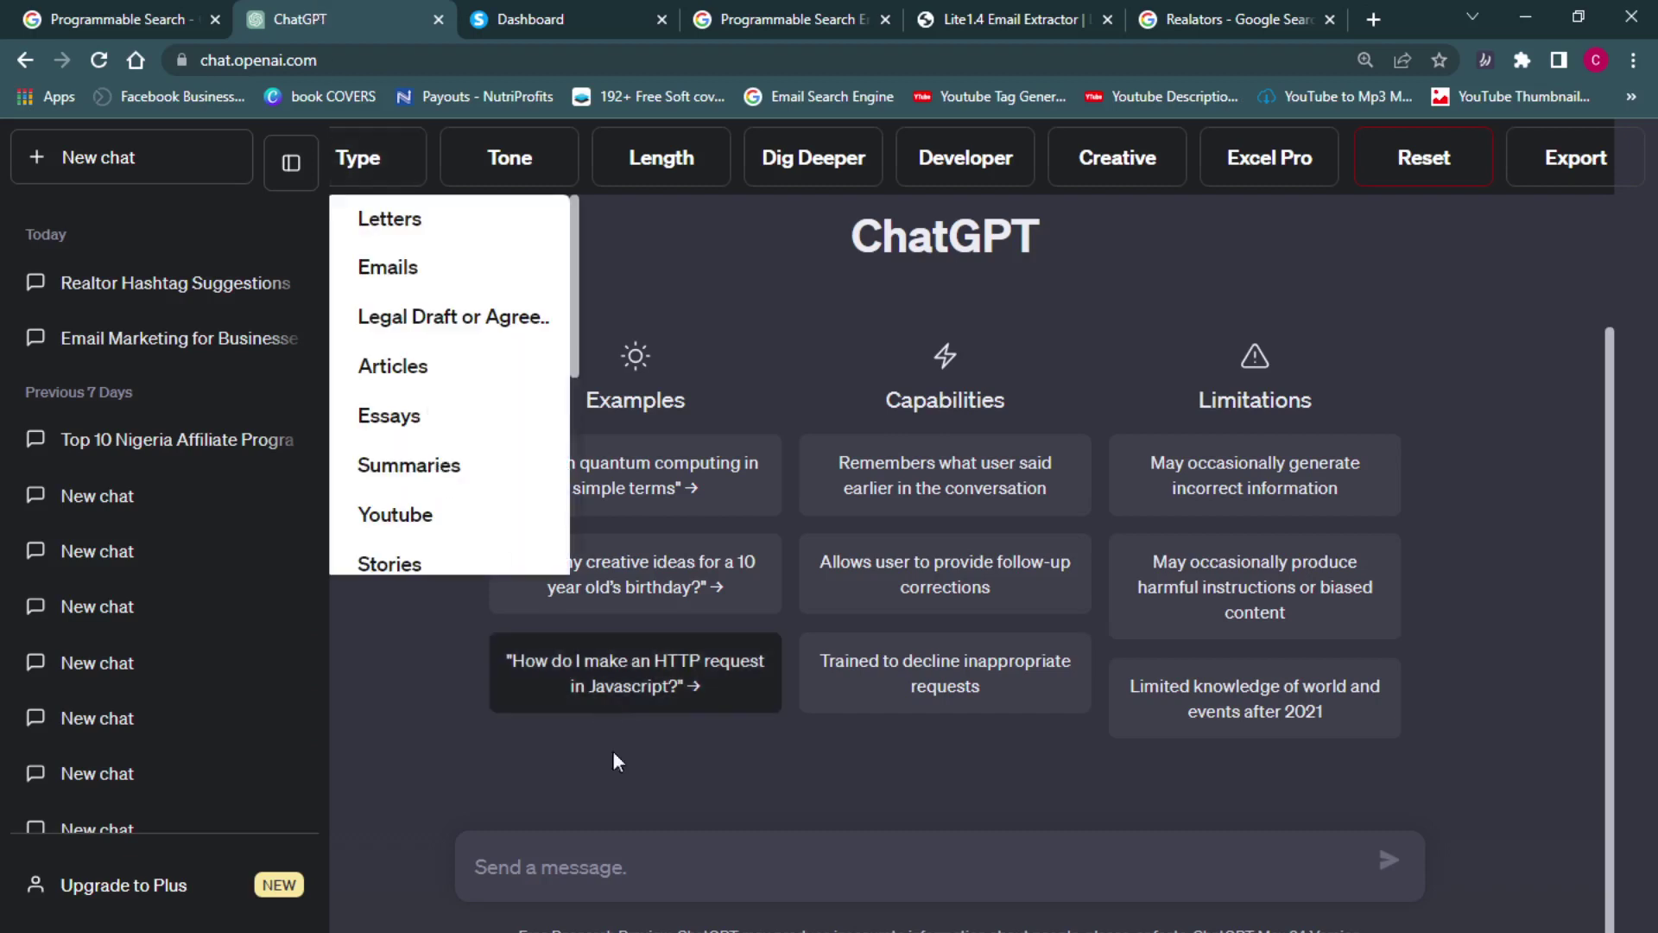
Type the prompt 'write me 30 hashtags for realors' into the ChatGPT message box, fixing typos
left_click(636, 870)
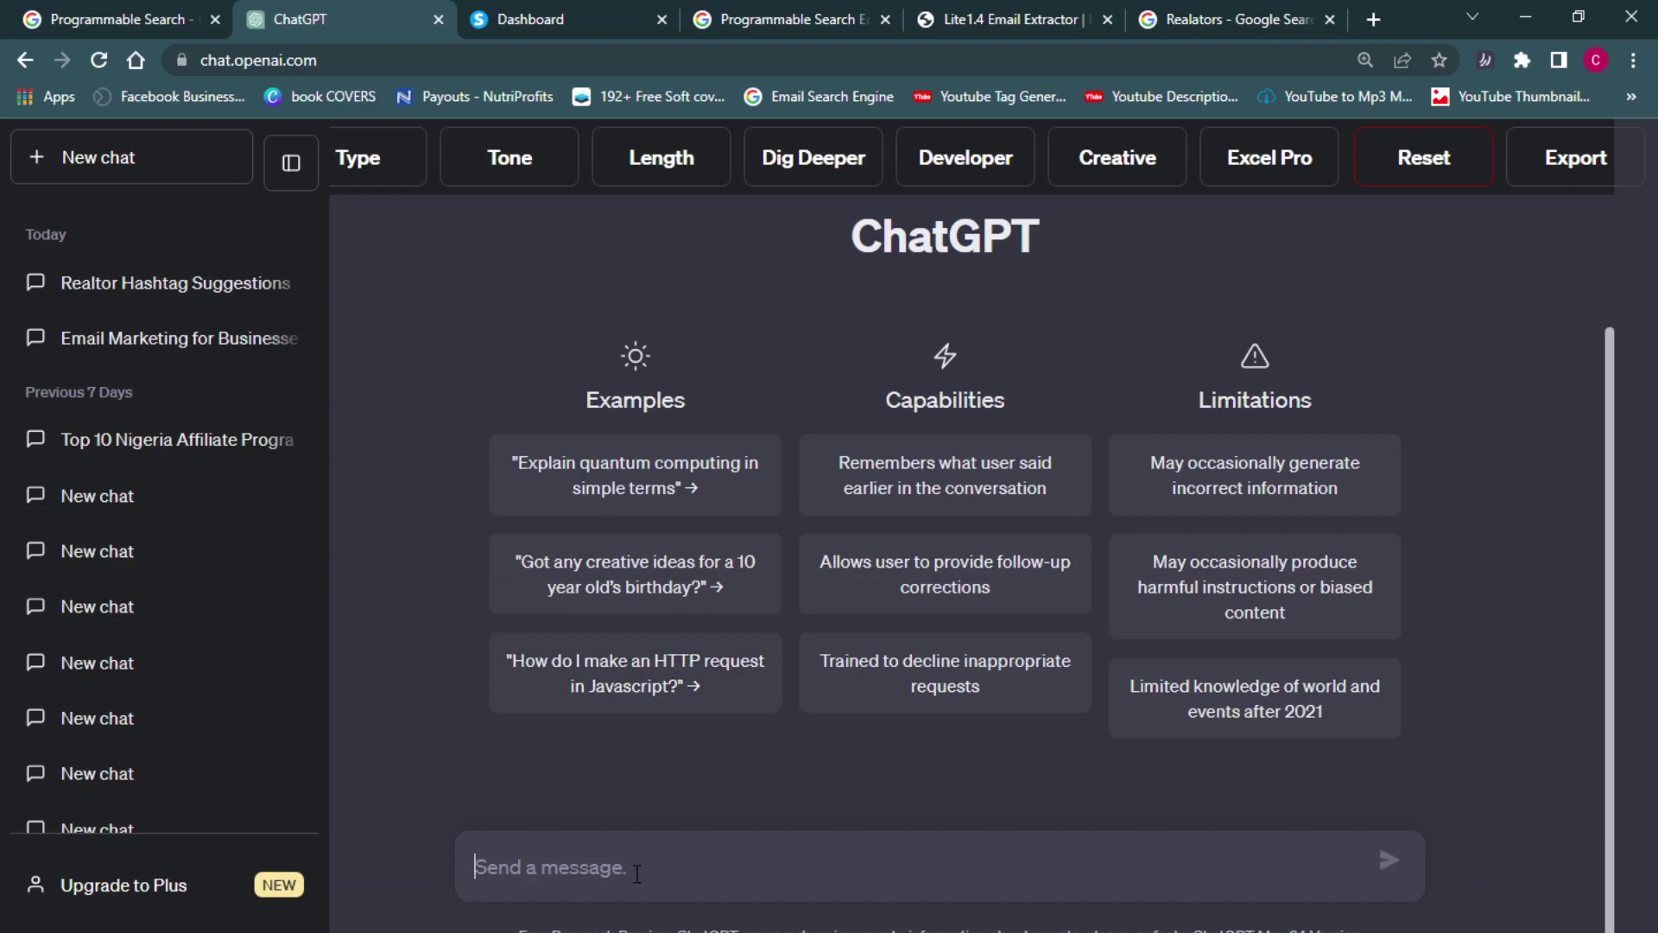
type("we")
key("BackSpace")
key("BackSpace")
type("write me 30 has")
type("tag")
key("BackSpace")
type("ge")
key("BackSpace")
key("BackSpace")
key("BackSpace")
key("BackSpace")
type("htags for real")
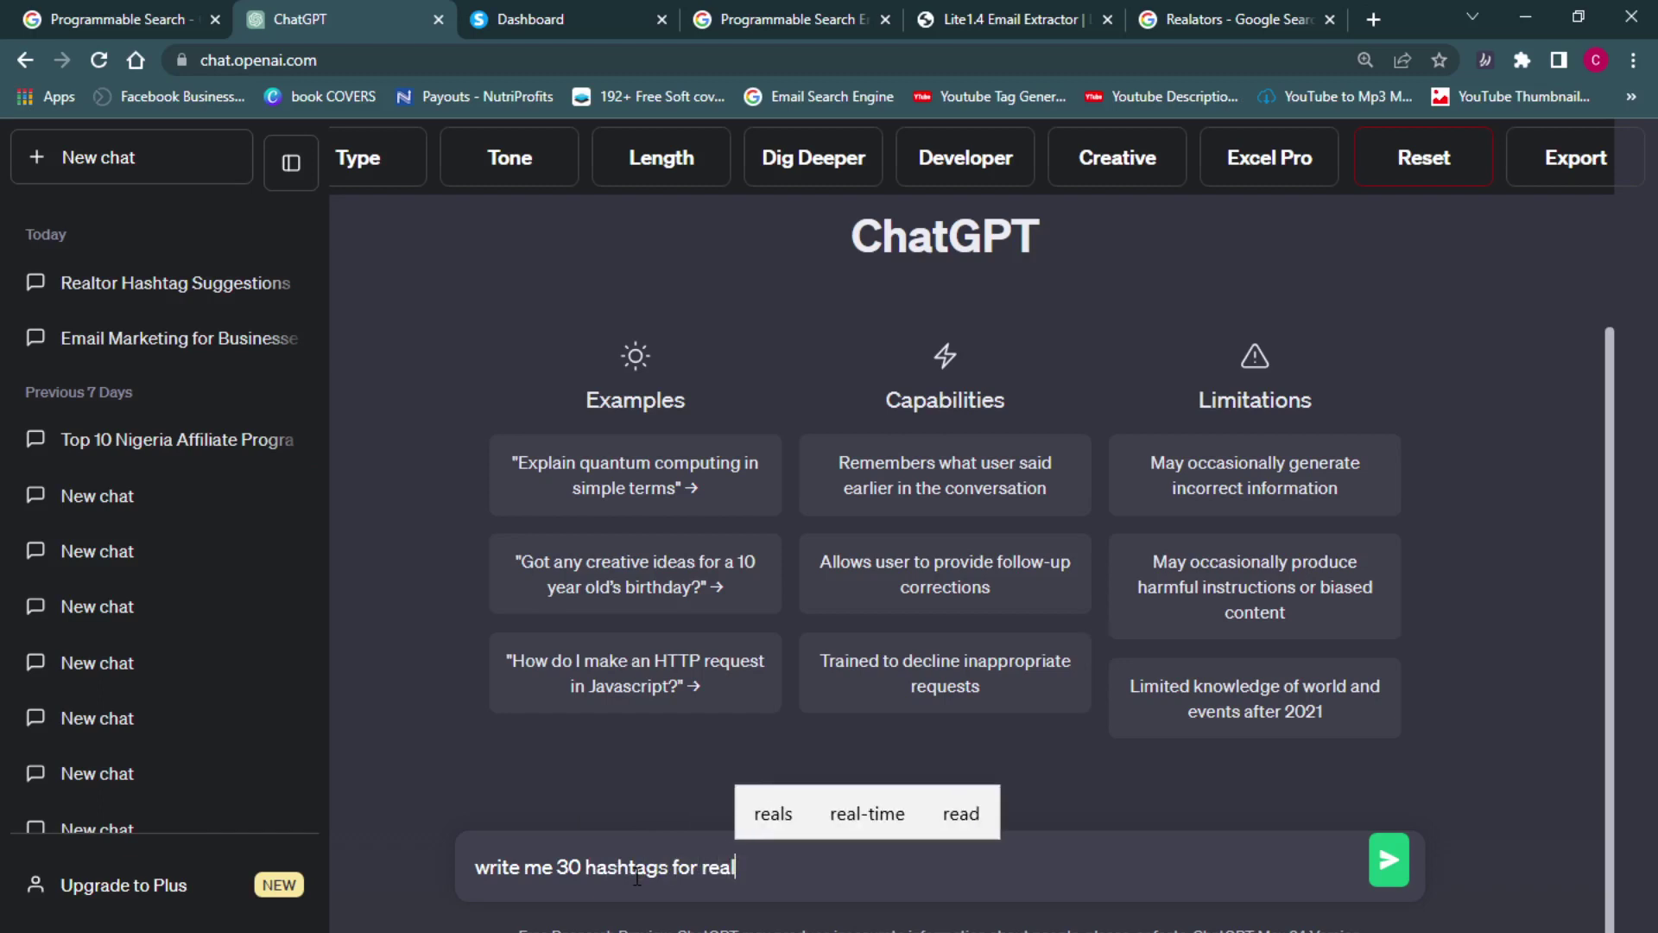
type("ors")
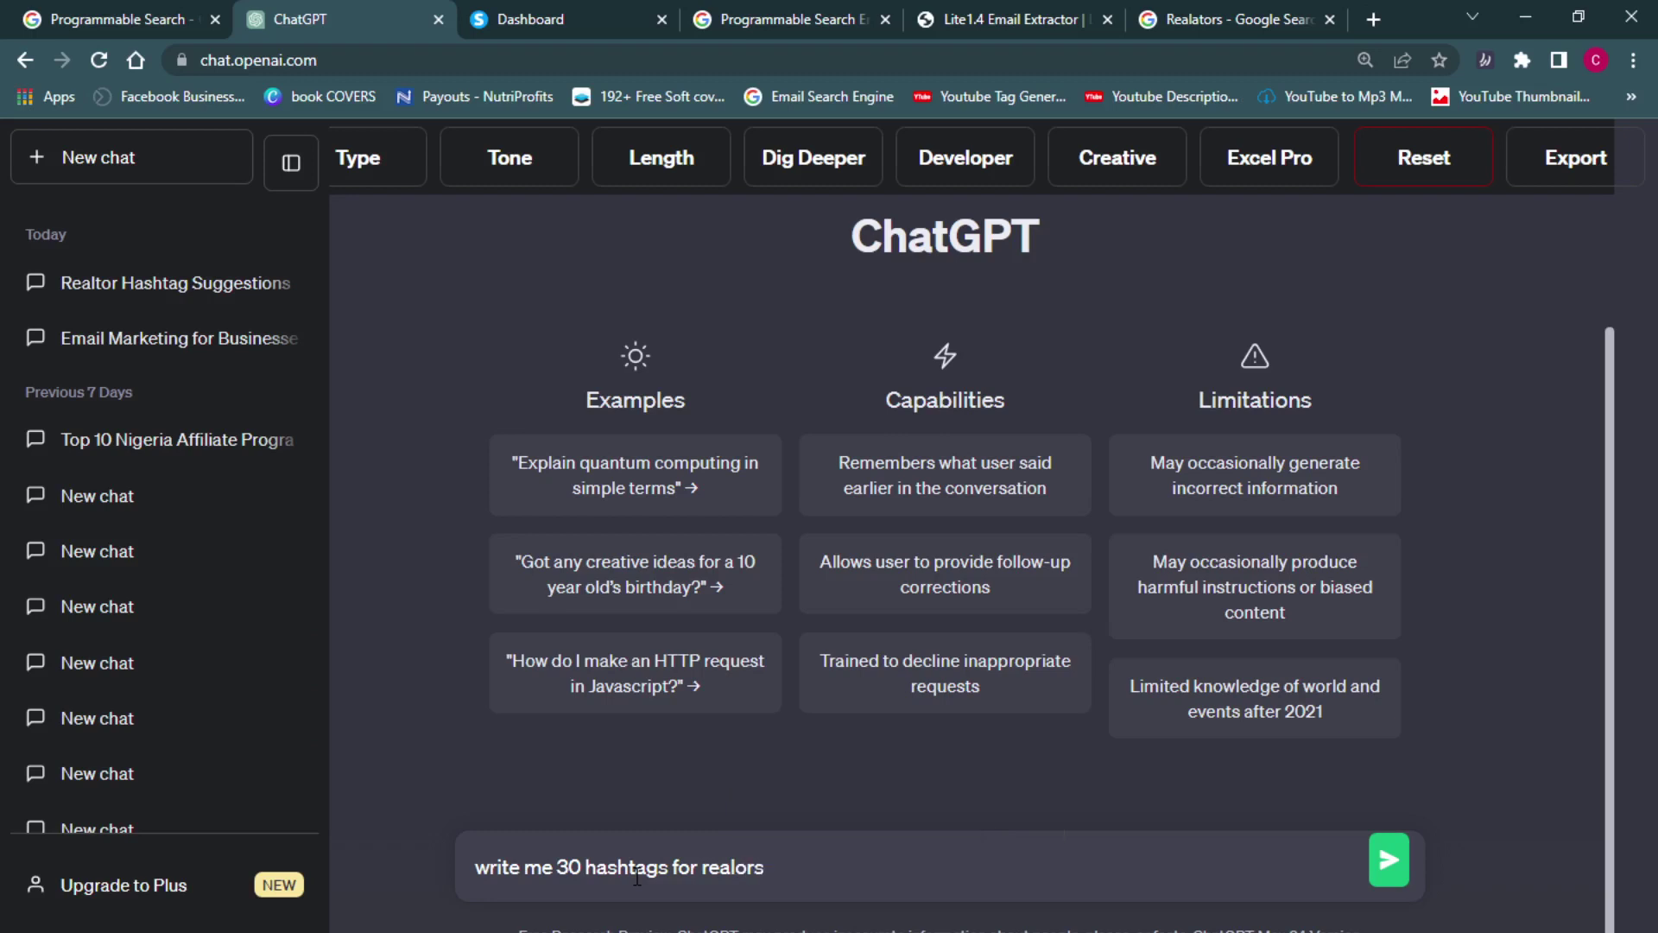
Send the prompt, copy the first hashtag RealtorLife, and bring up the Google Programmable Search page
key("Return")
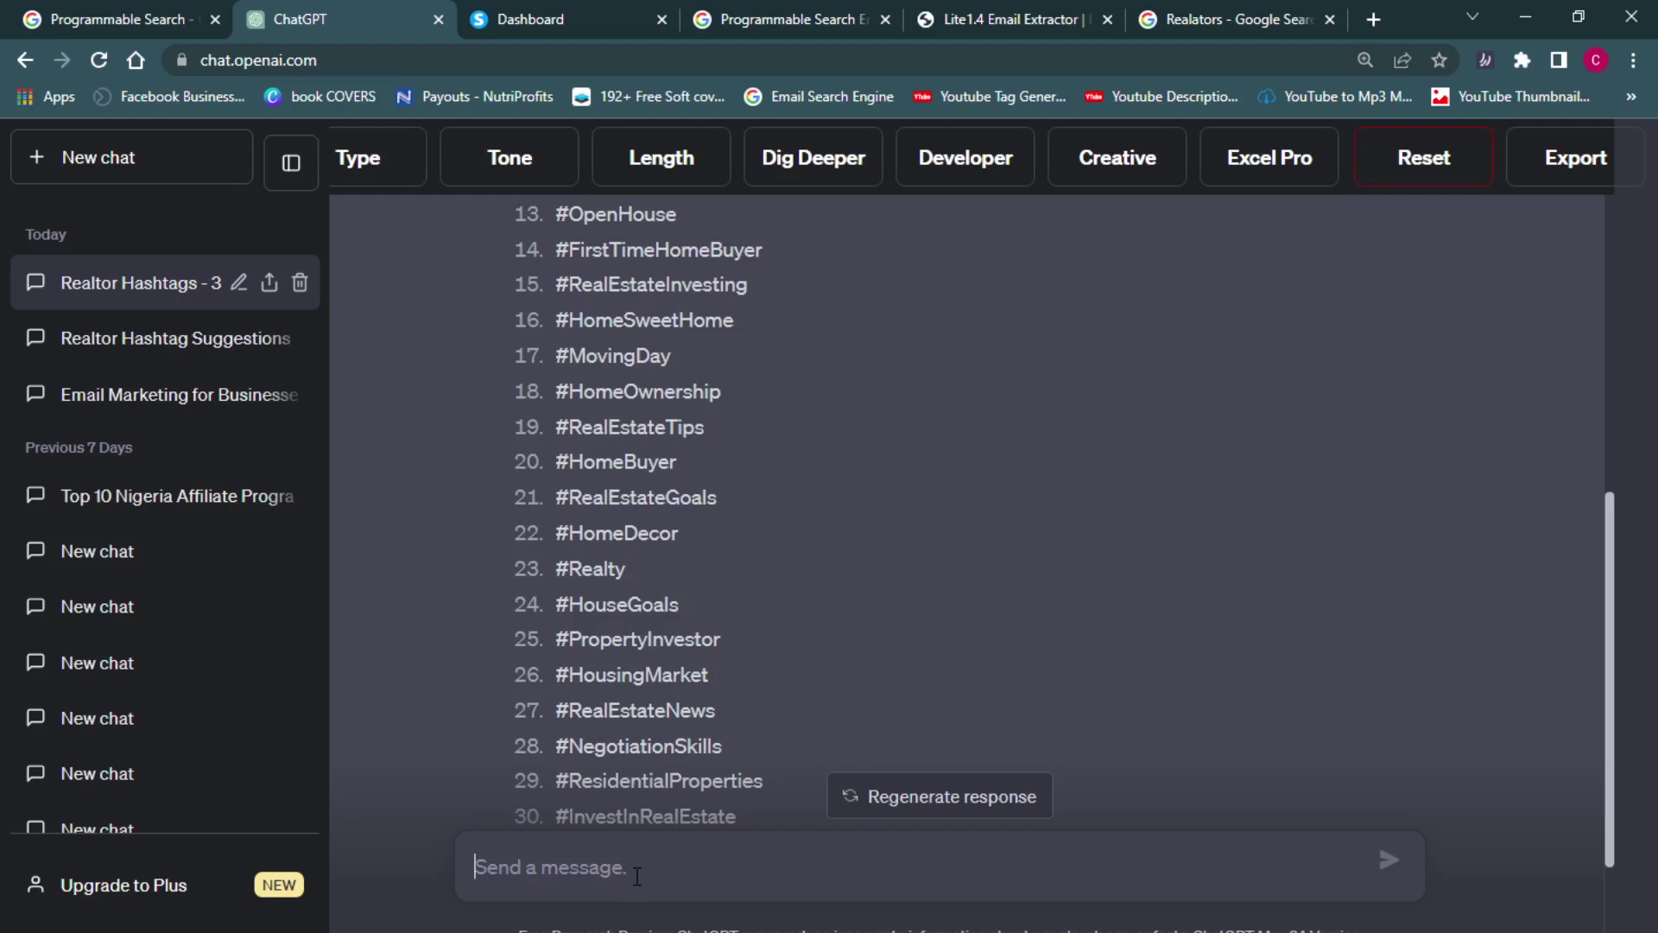
left_click_drag(1619, 811, 1609, 521)
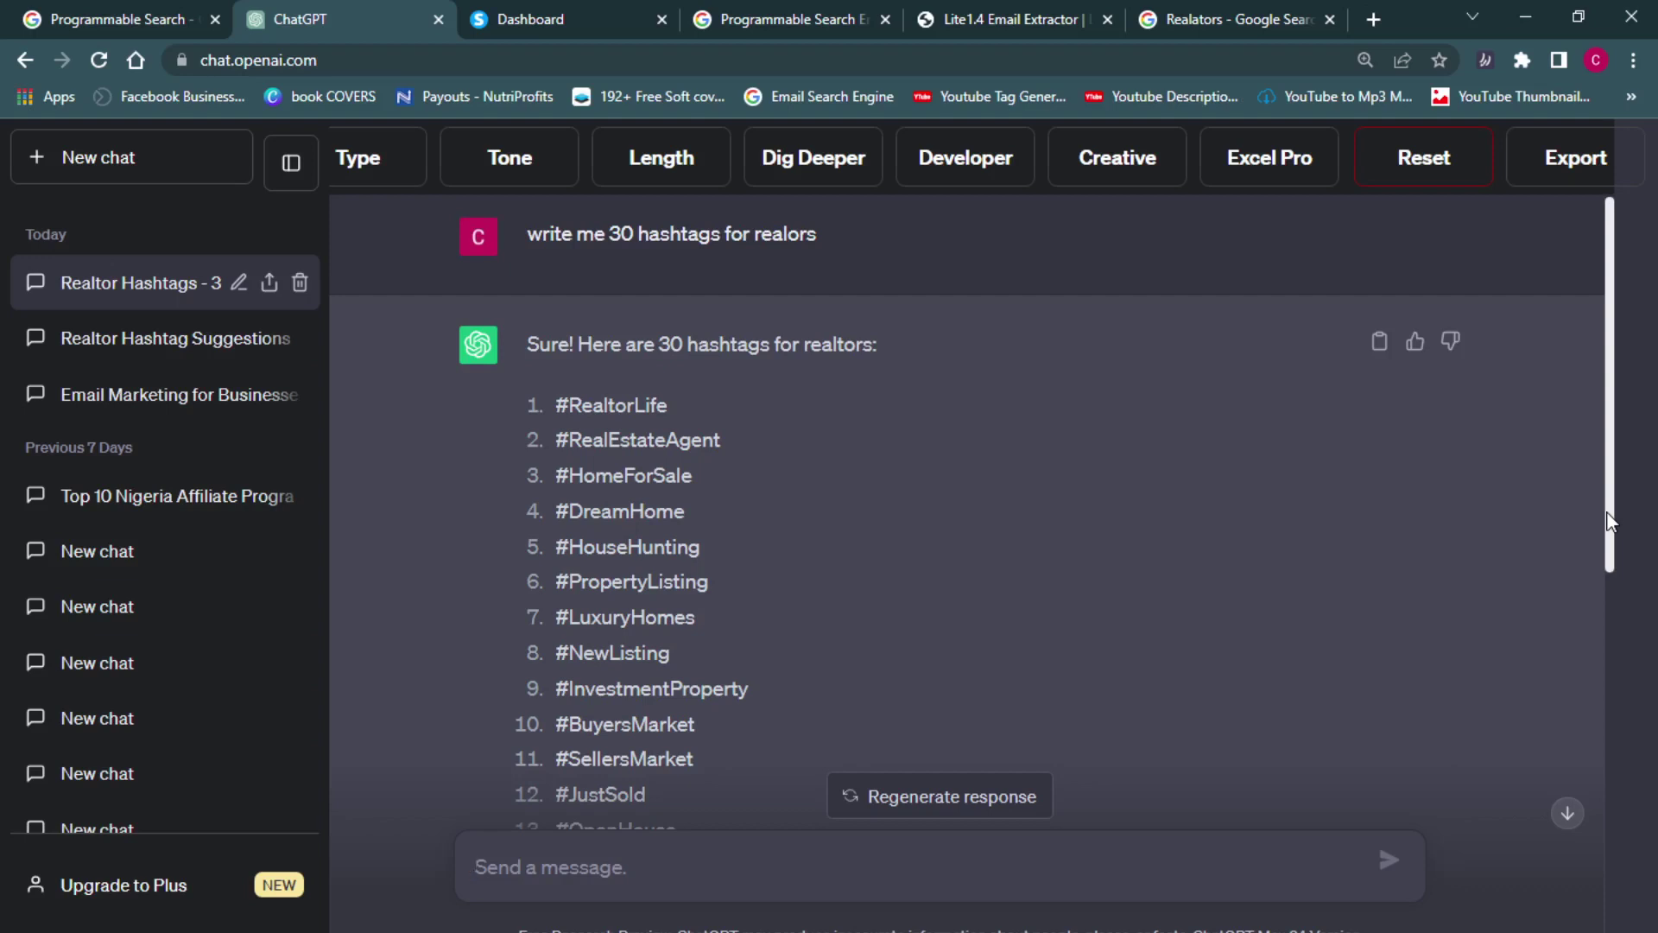
left_click_drag(569, 404, 673, 404)
right_click(627, 404)
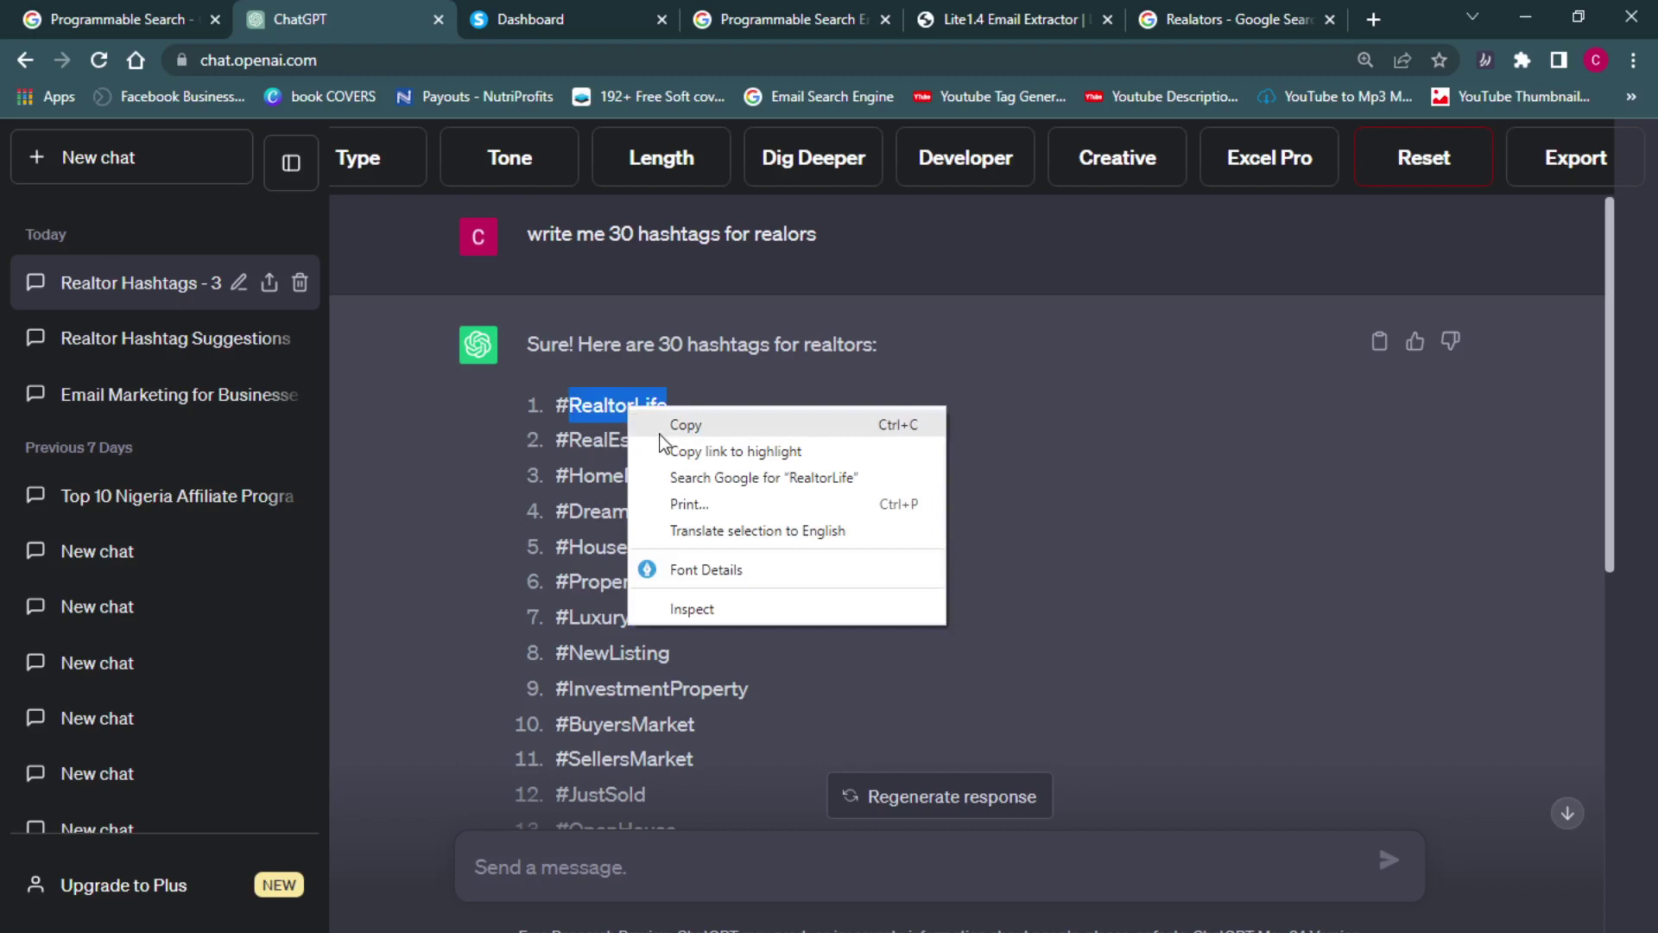
left_click(661, 427)
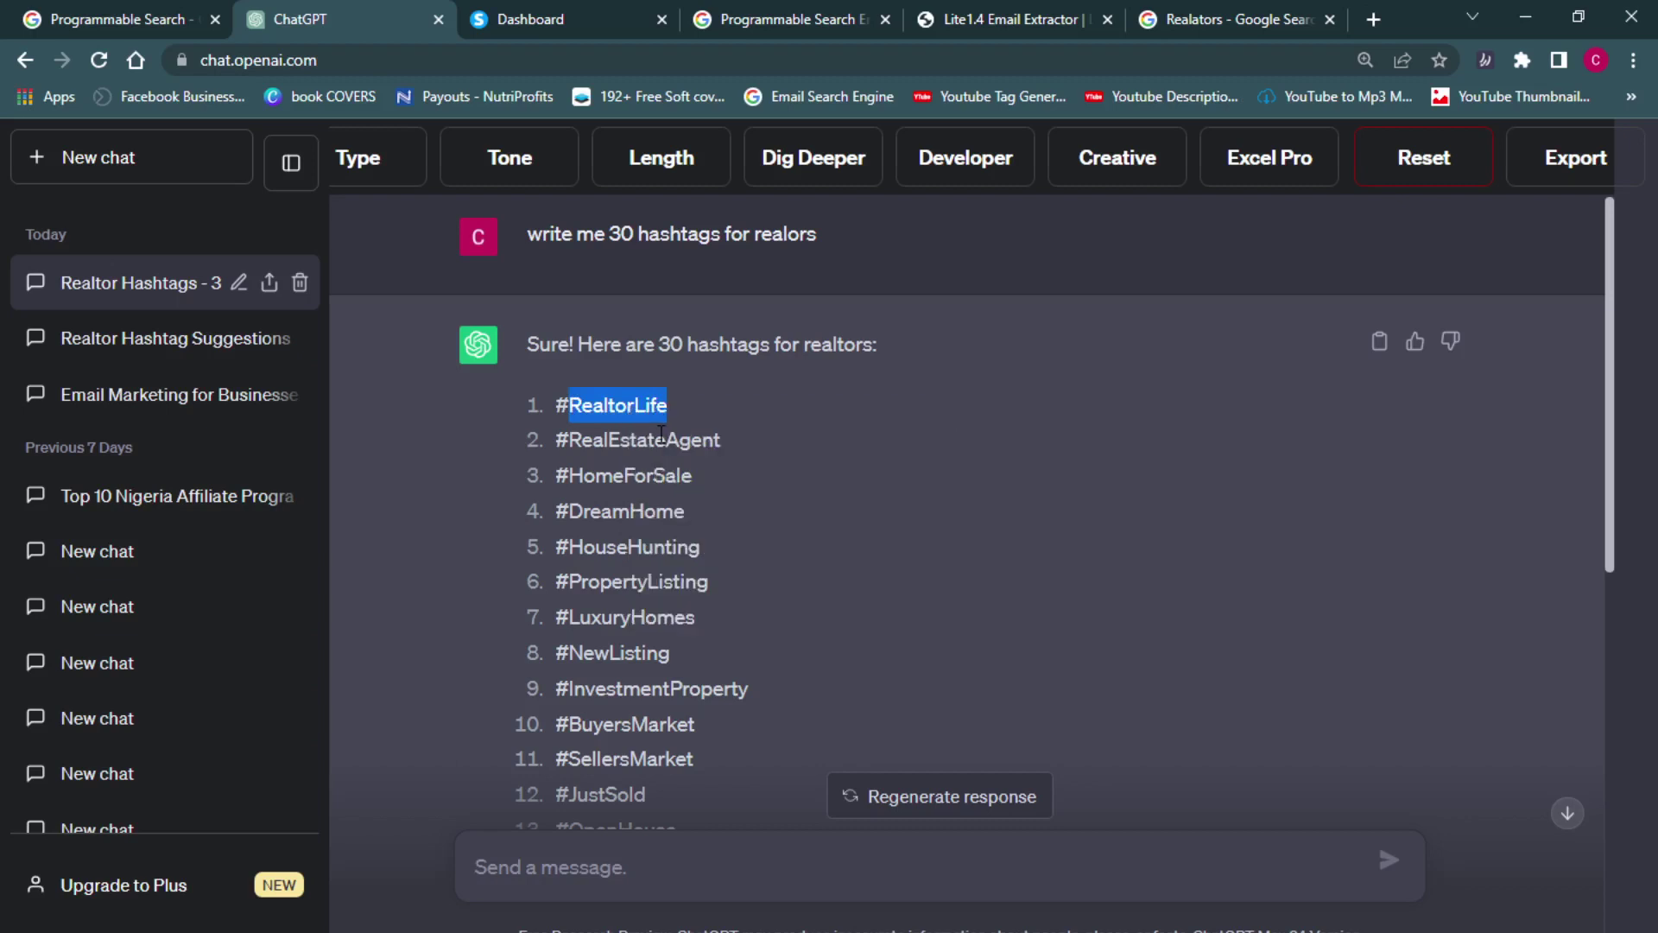
left_click(802, 17)
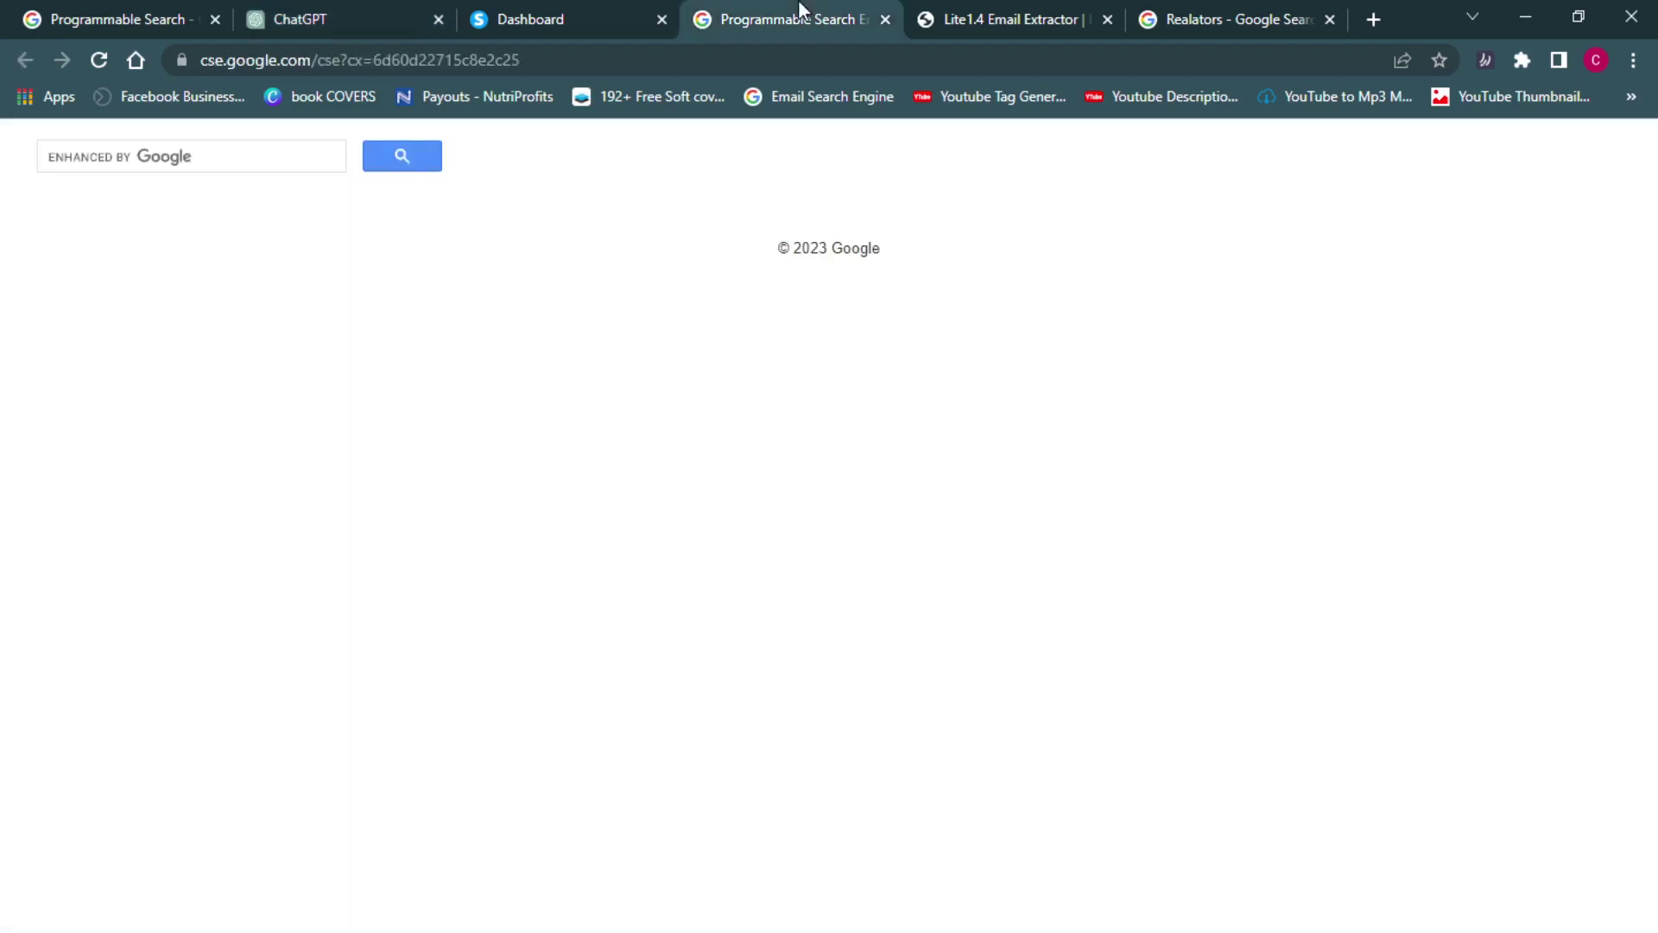
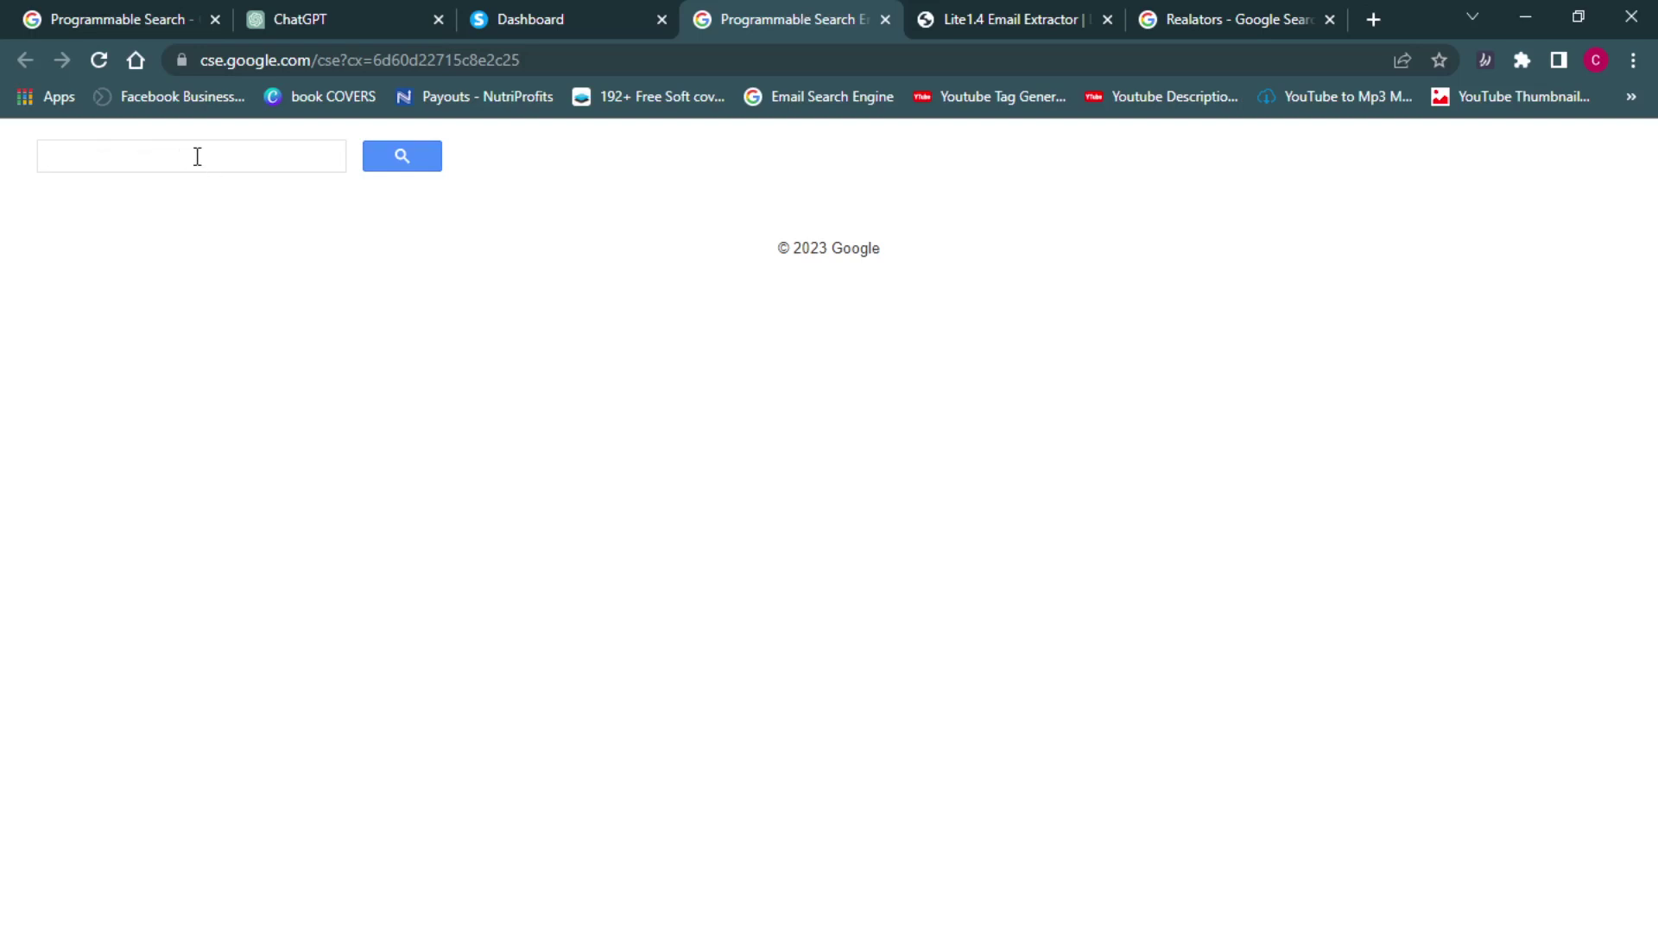
left_click(303, 9)
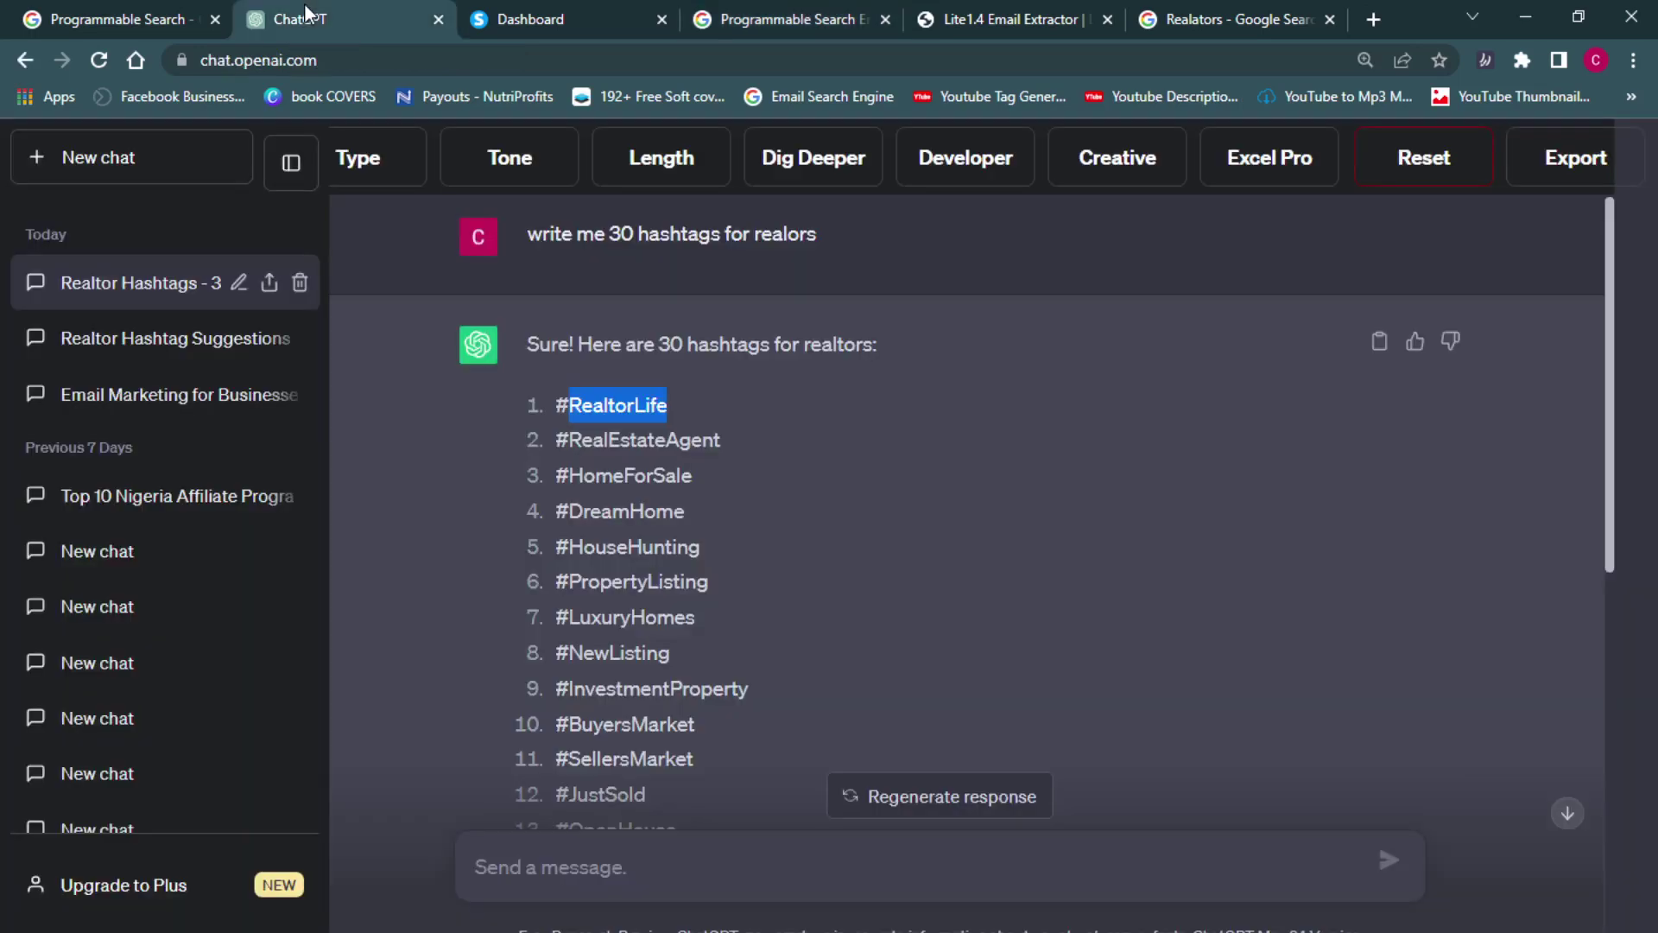
left_click(744, 18)
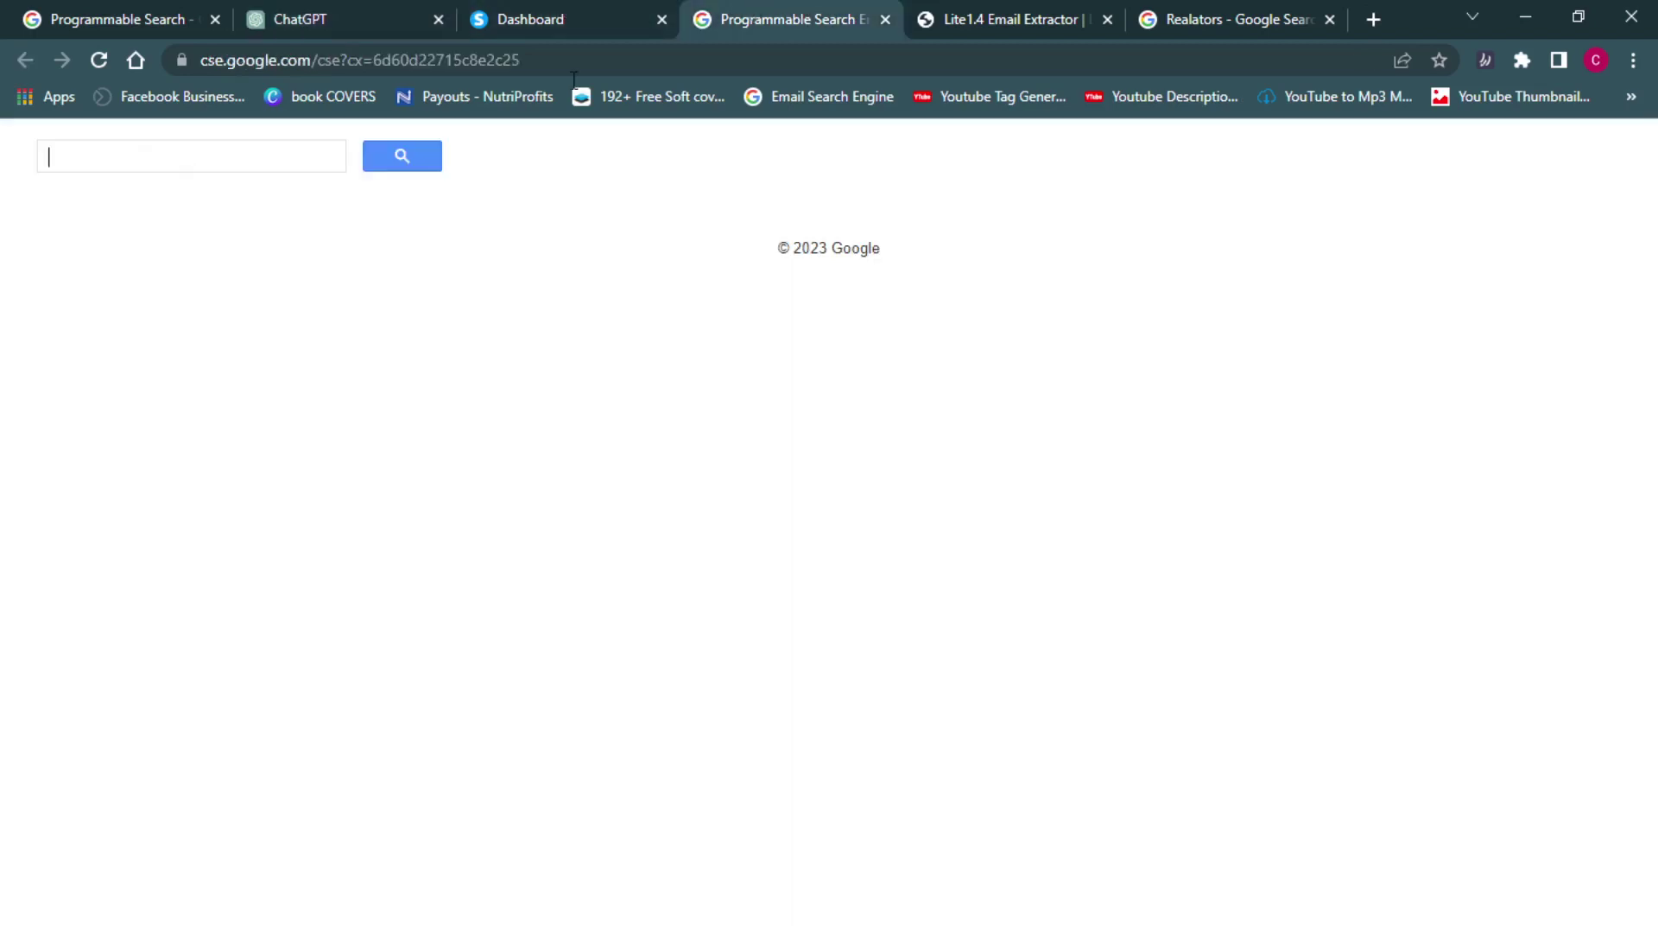
left_click(260, 167)
type("RealtorLife")
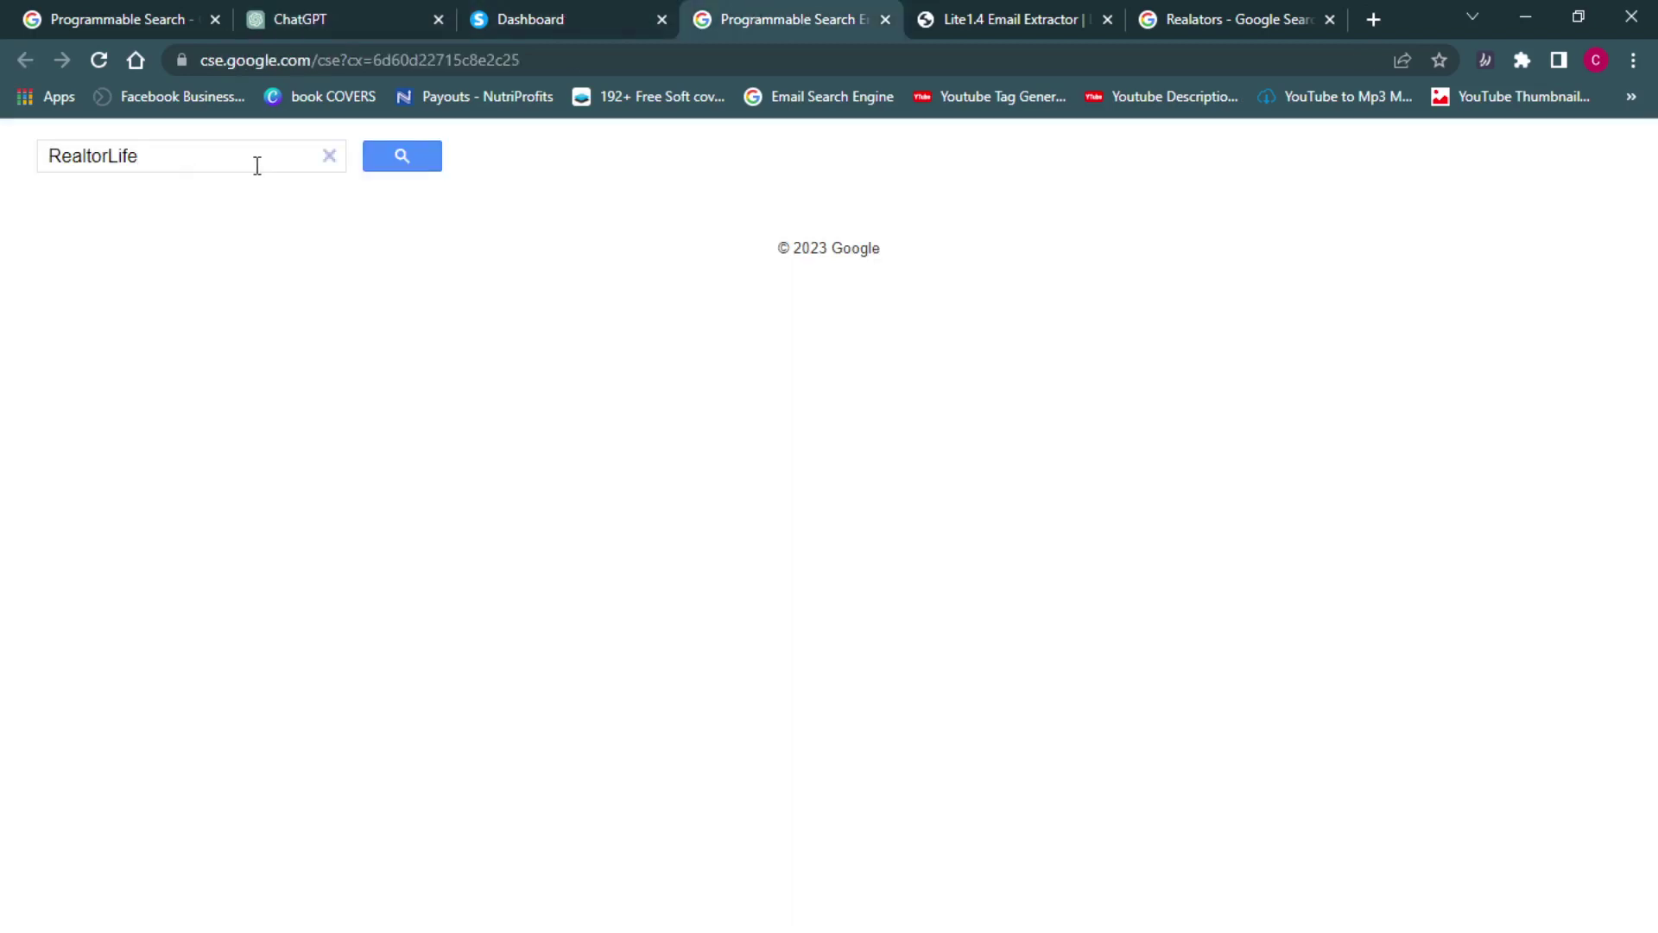
type("@gmail")
key("BackSpace")
type("l.com")
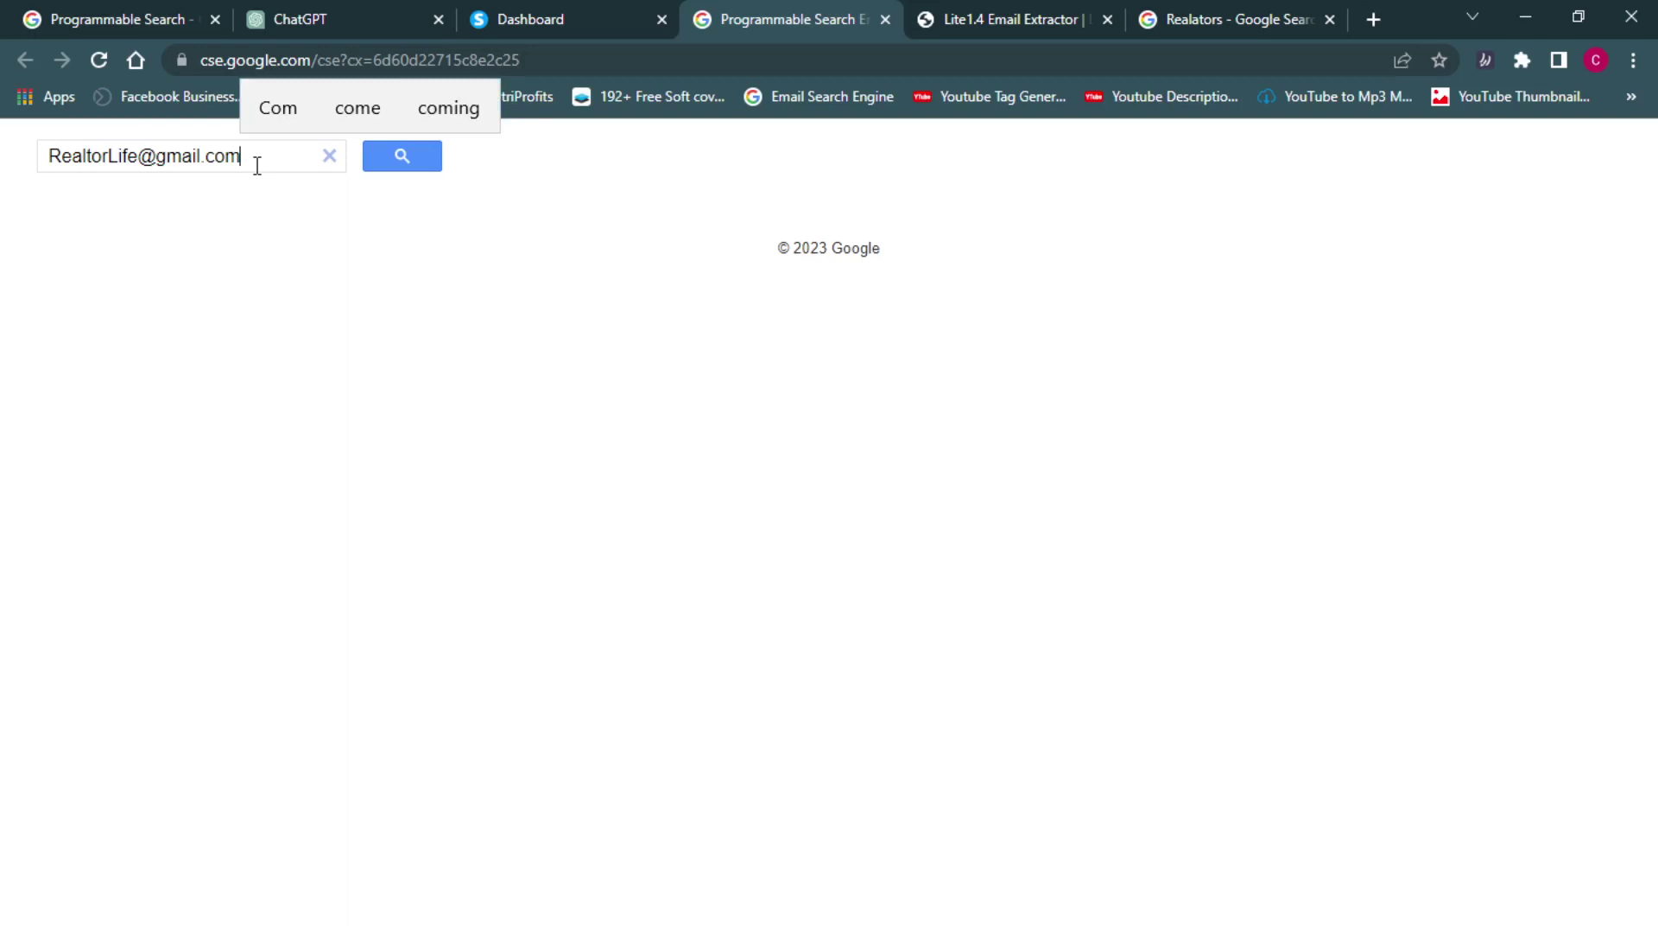
left_click(421, 162)
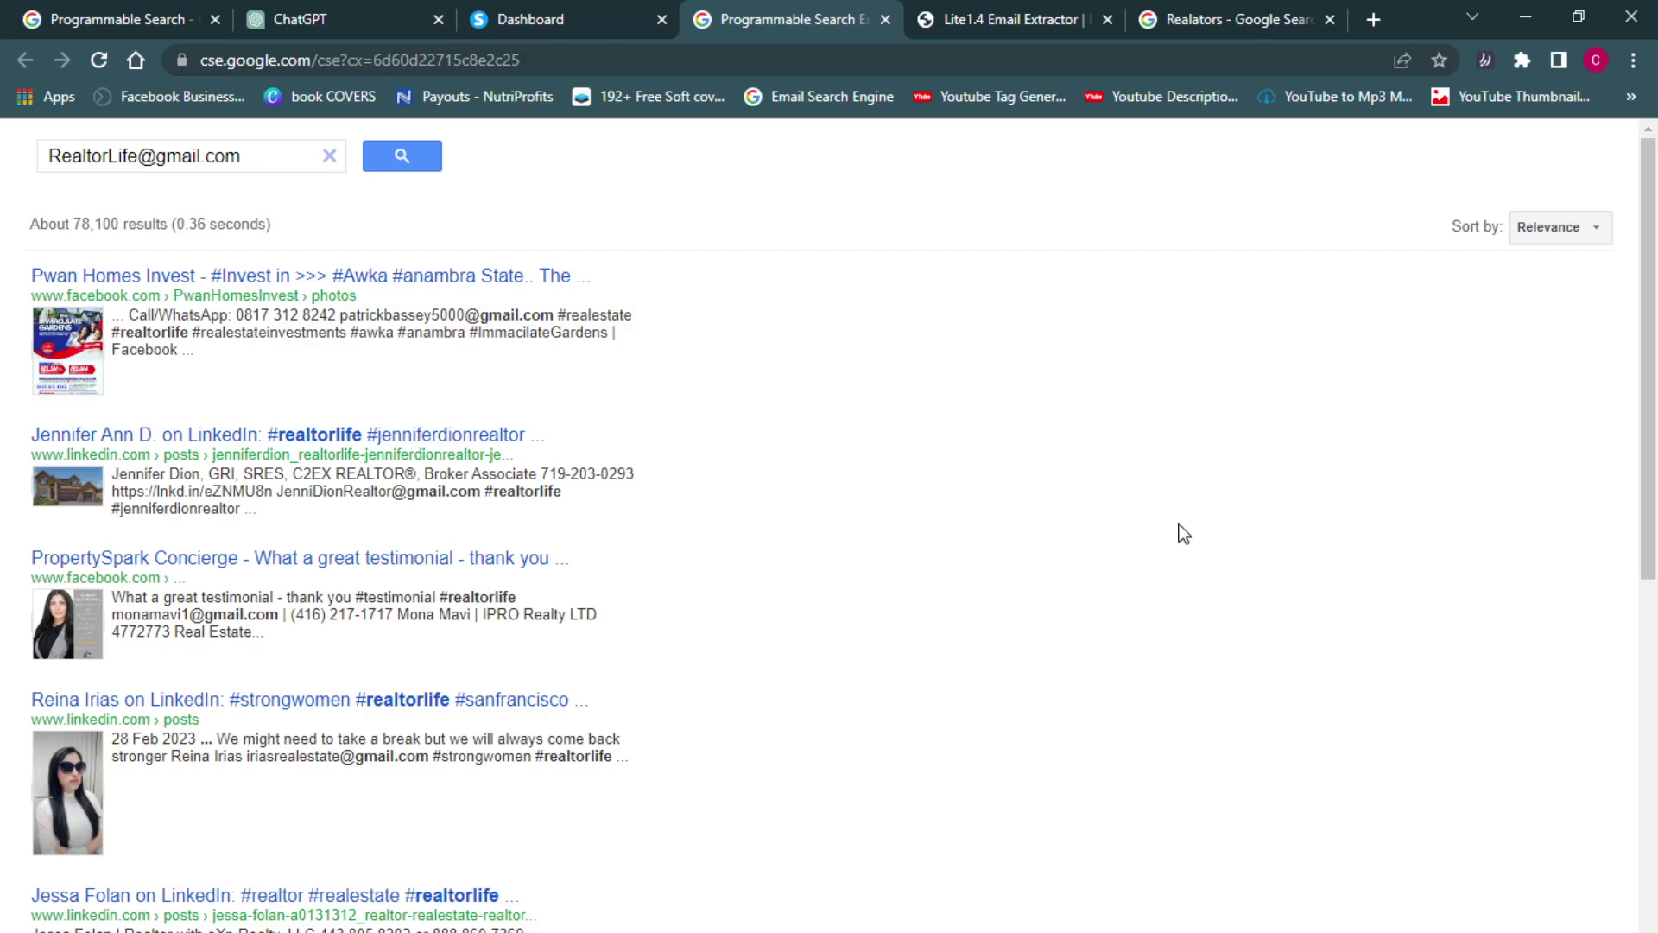
key("ctrl+f")
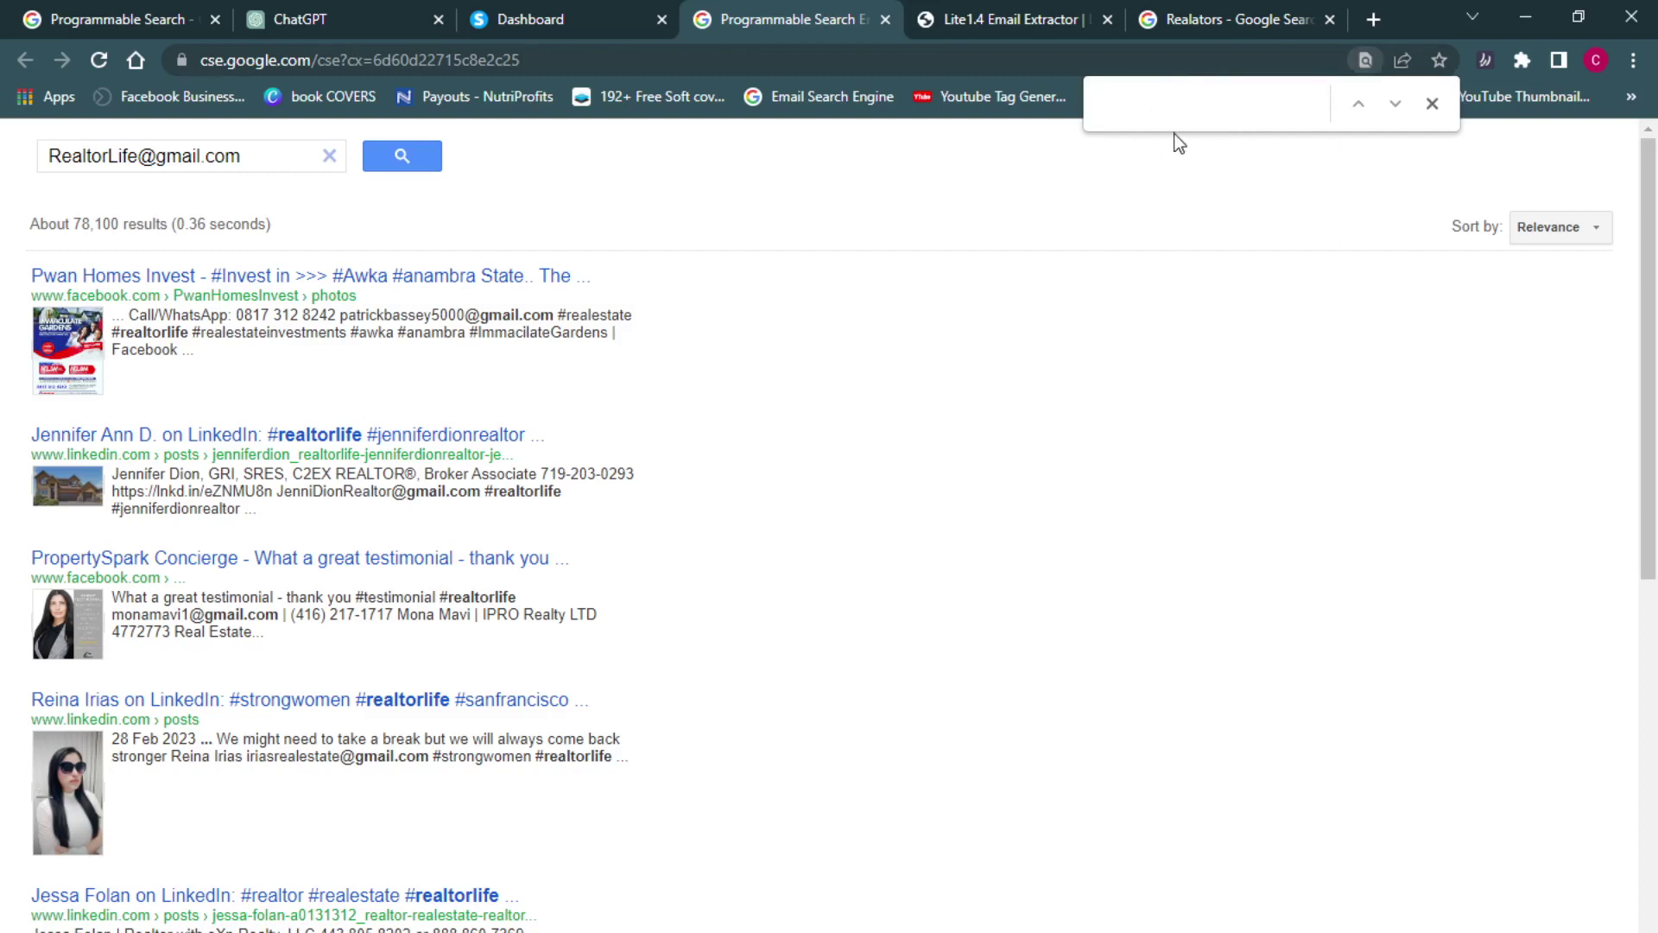
type("@gnm")
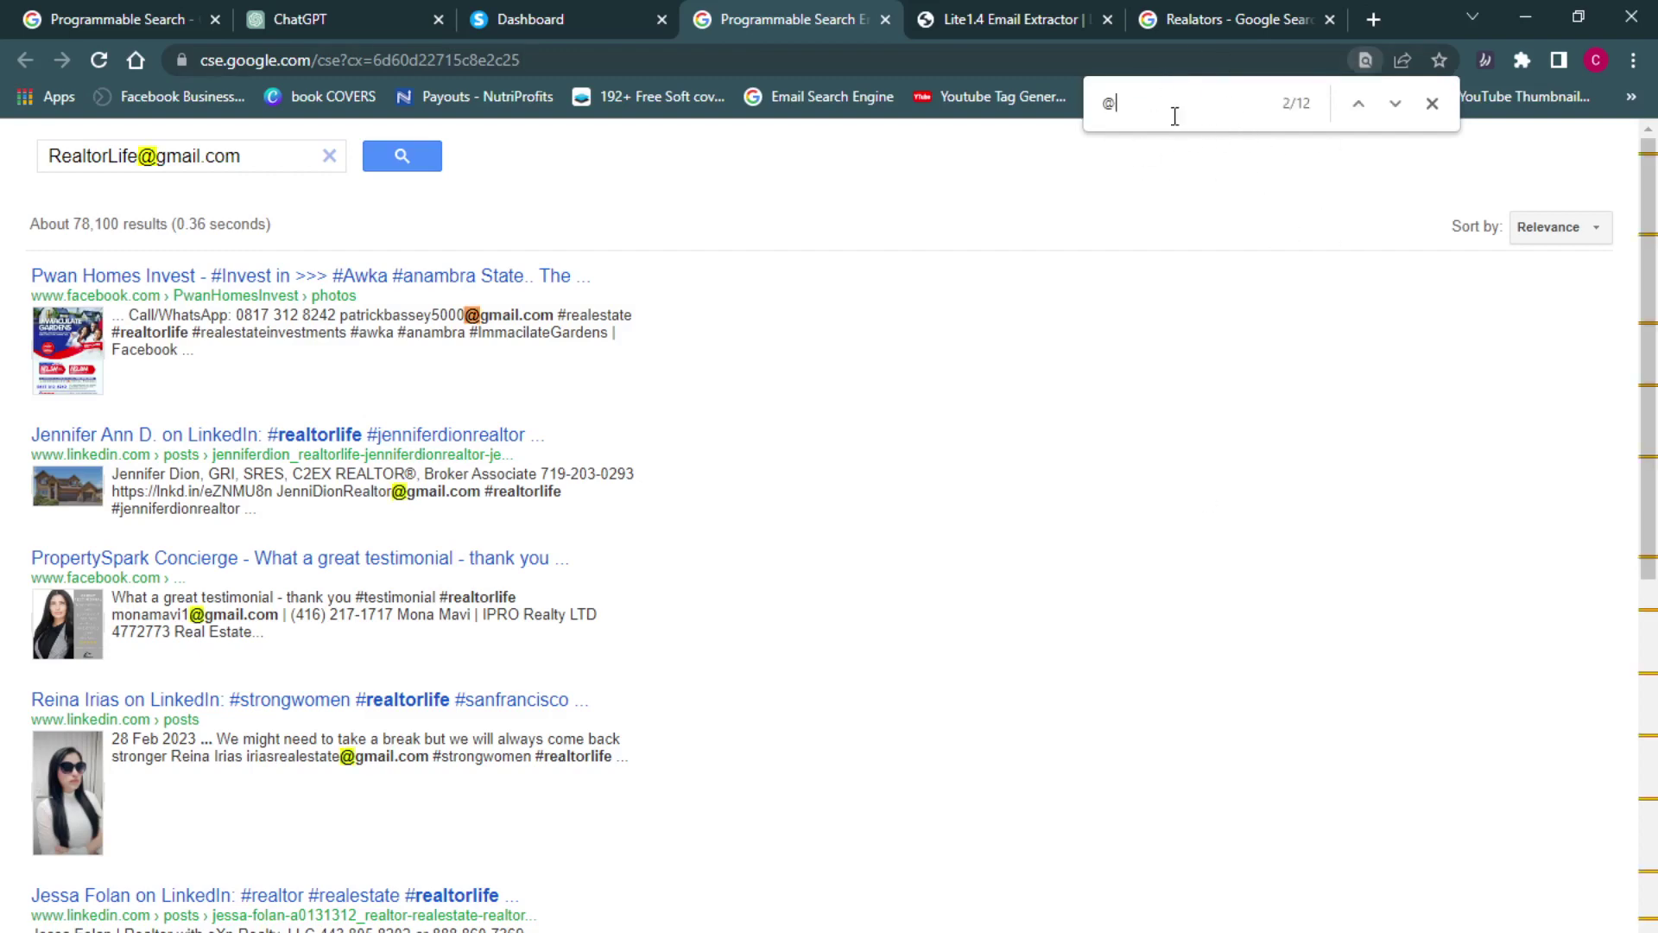
key("BackSpace")
key("BackSpace")
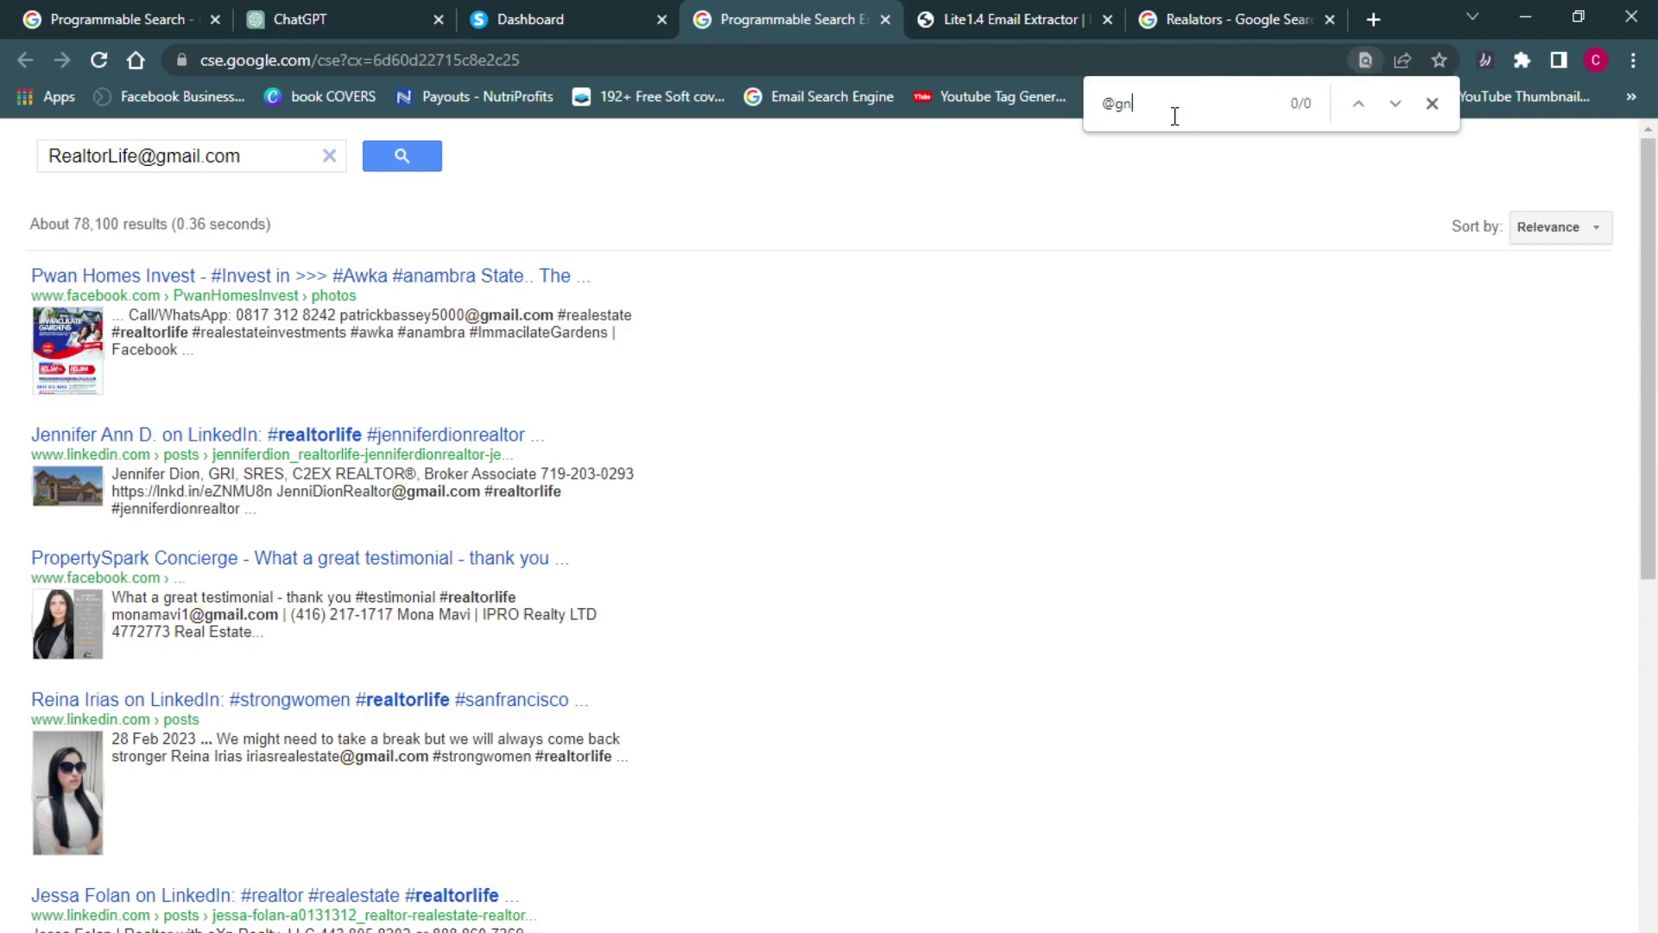
type(",")
key("BackSpace")
type("mail")
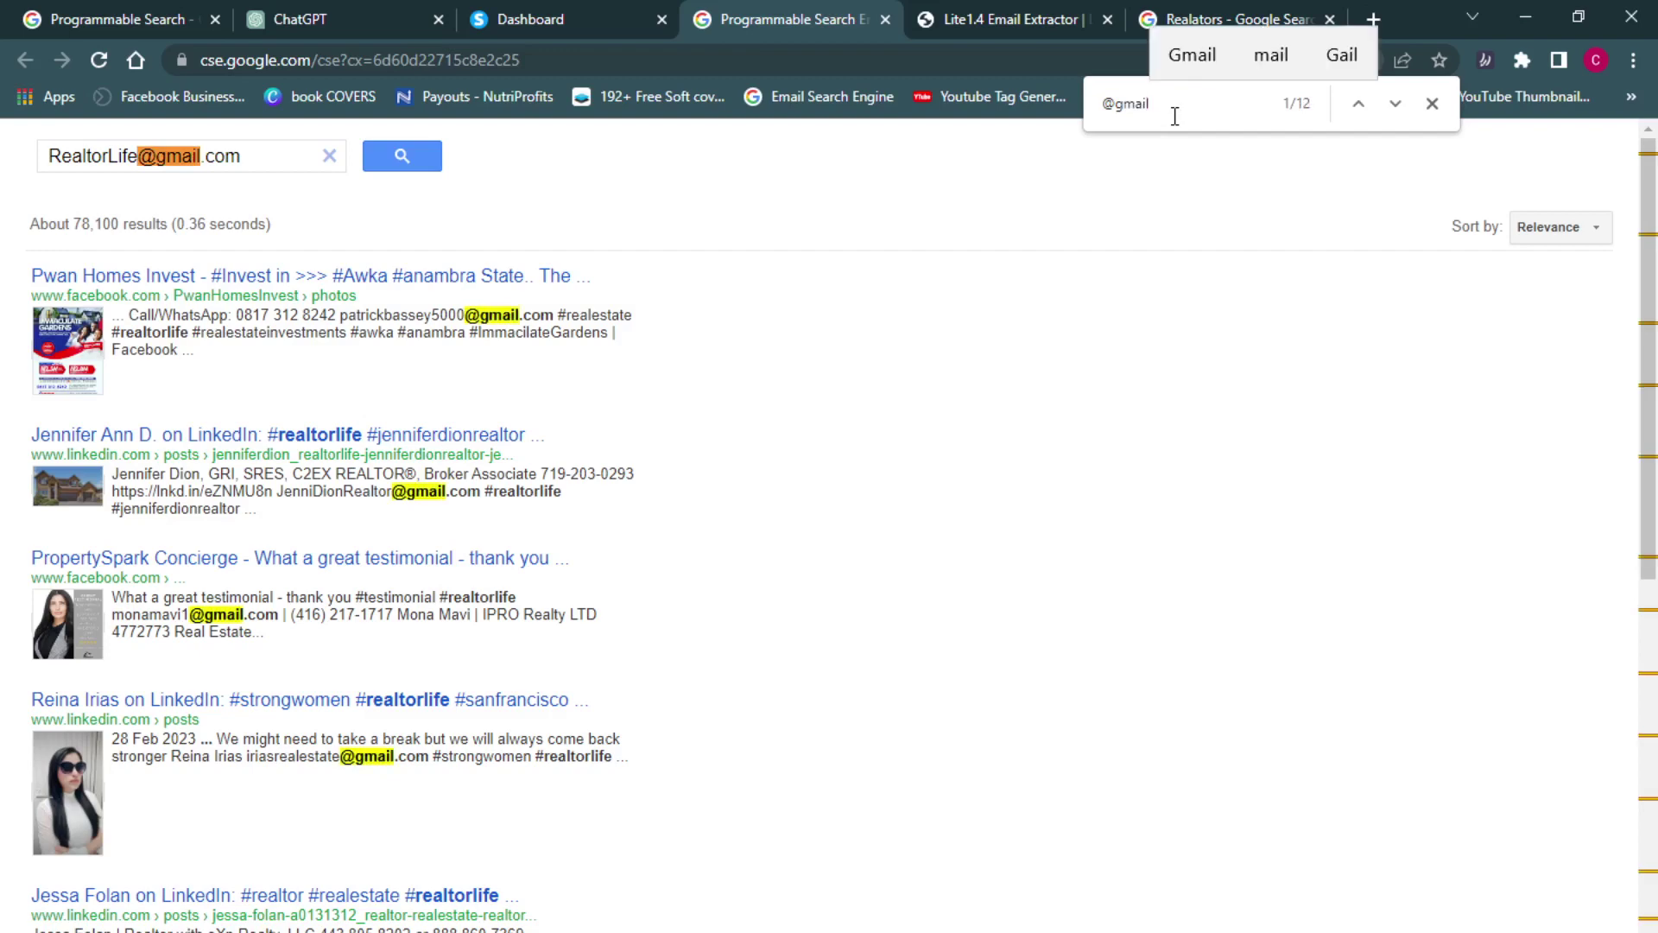
type(";com")
key("BackSpace")
key("BackSpace")
key("BackSpace")
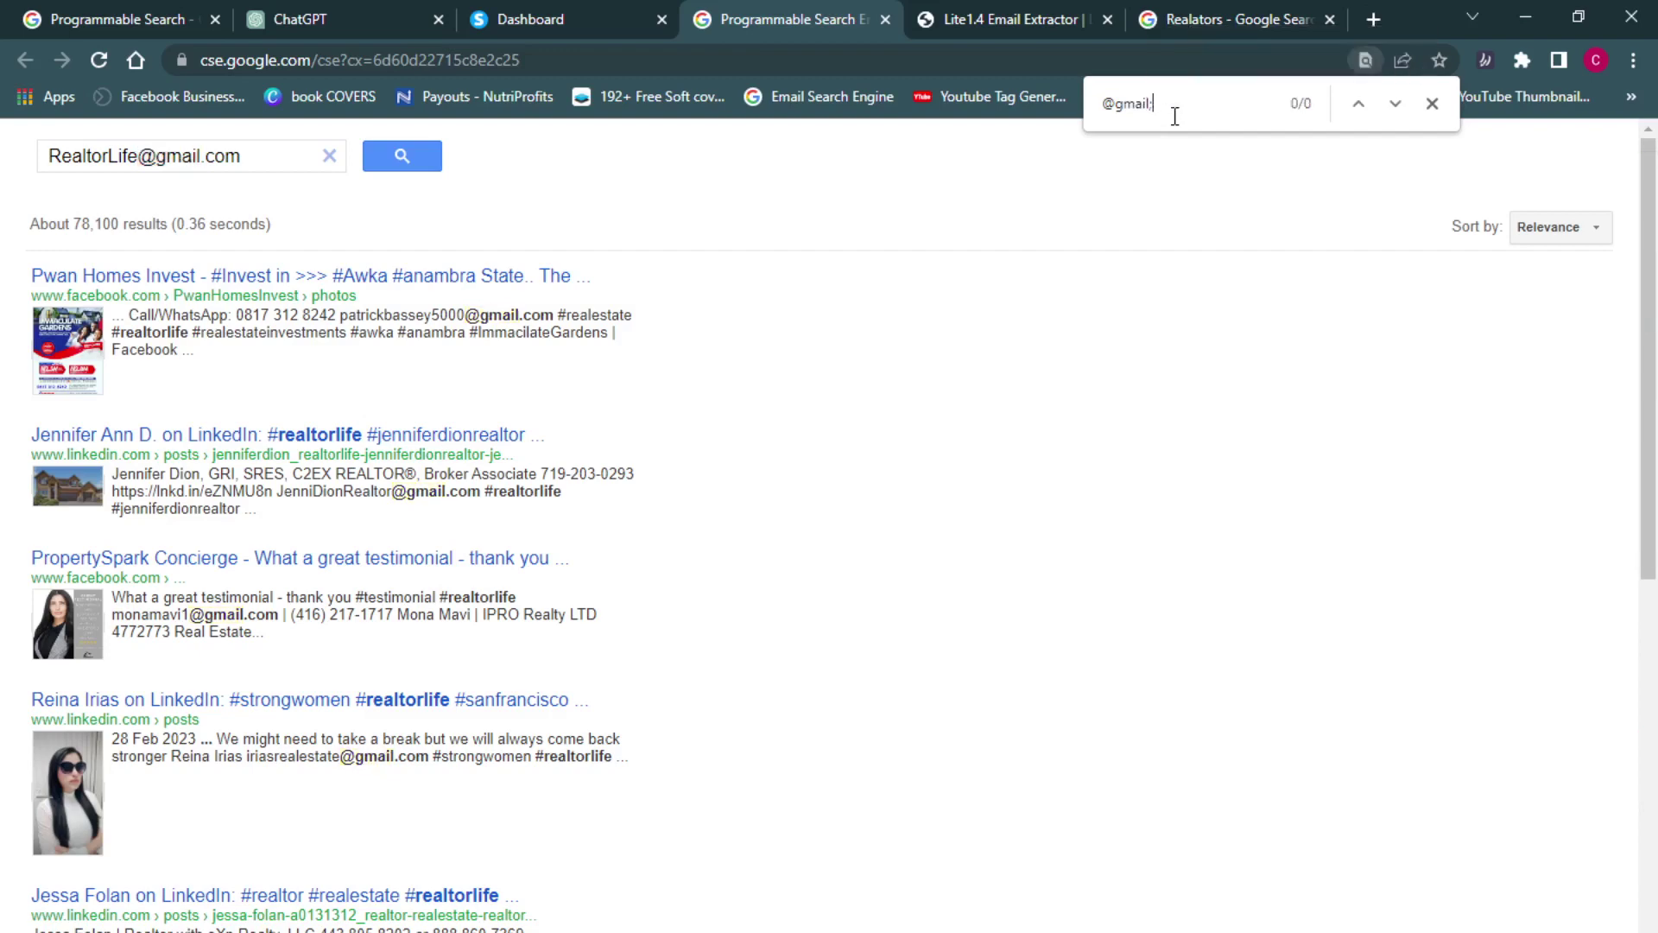
key("BackSpace")
type(".com")
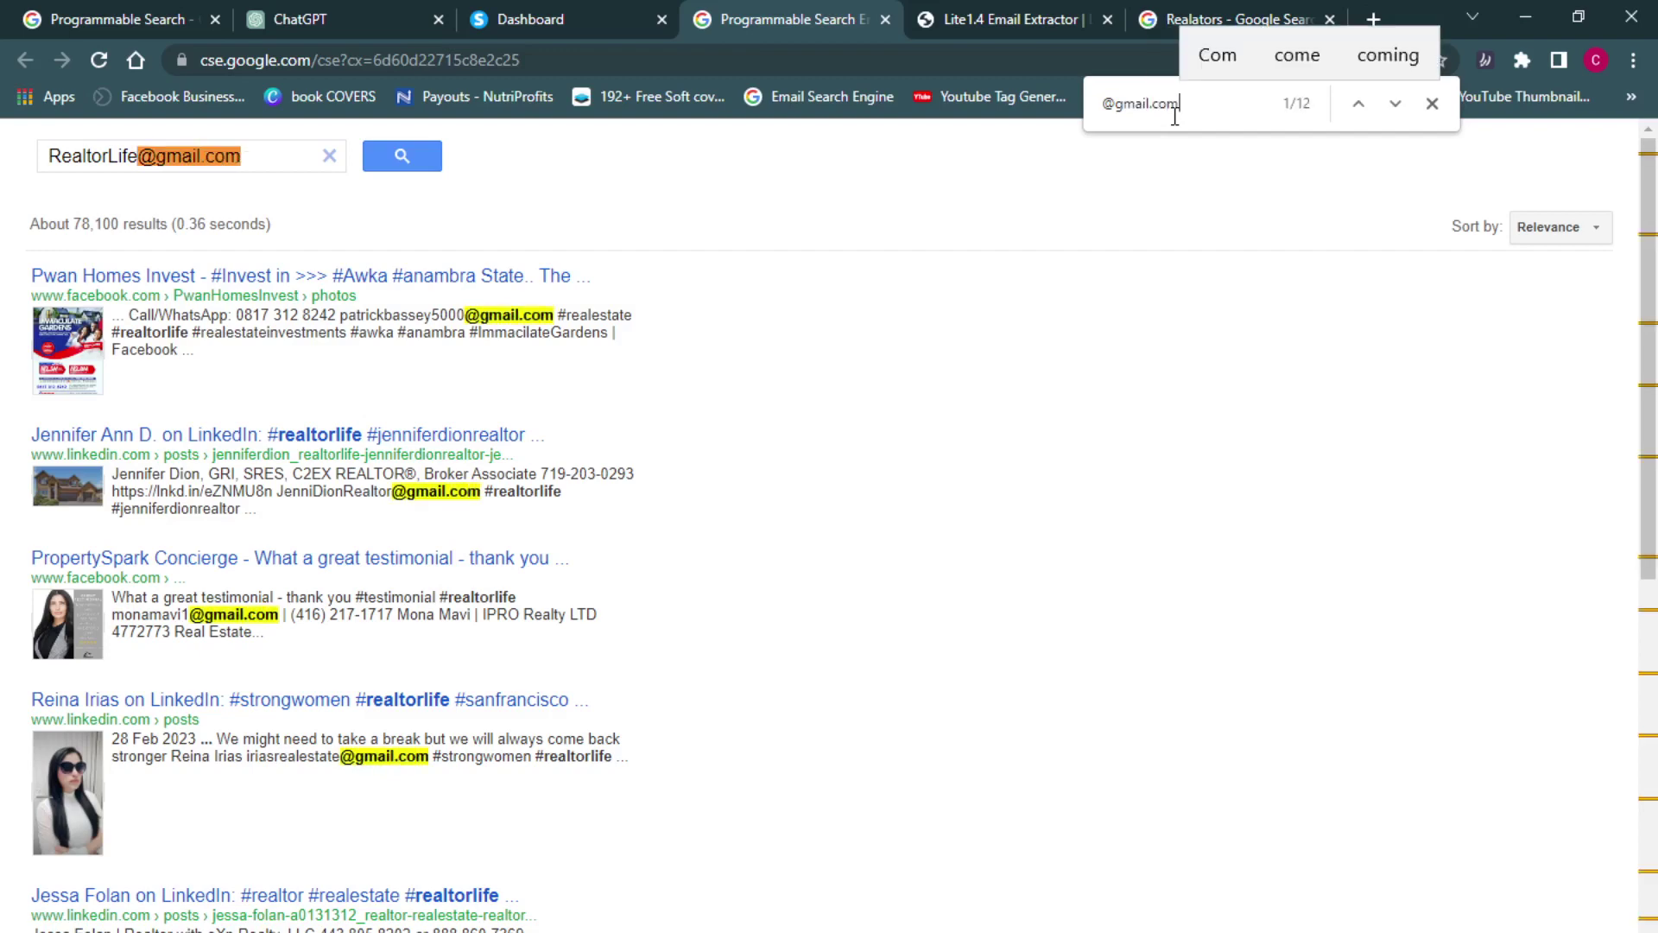
Review the first result's snippet and scroll down to the pagination links
left_click_drag(1653, 325, 1655, 402)
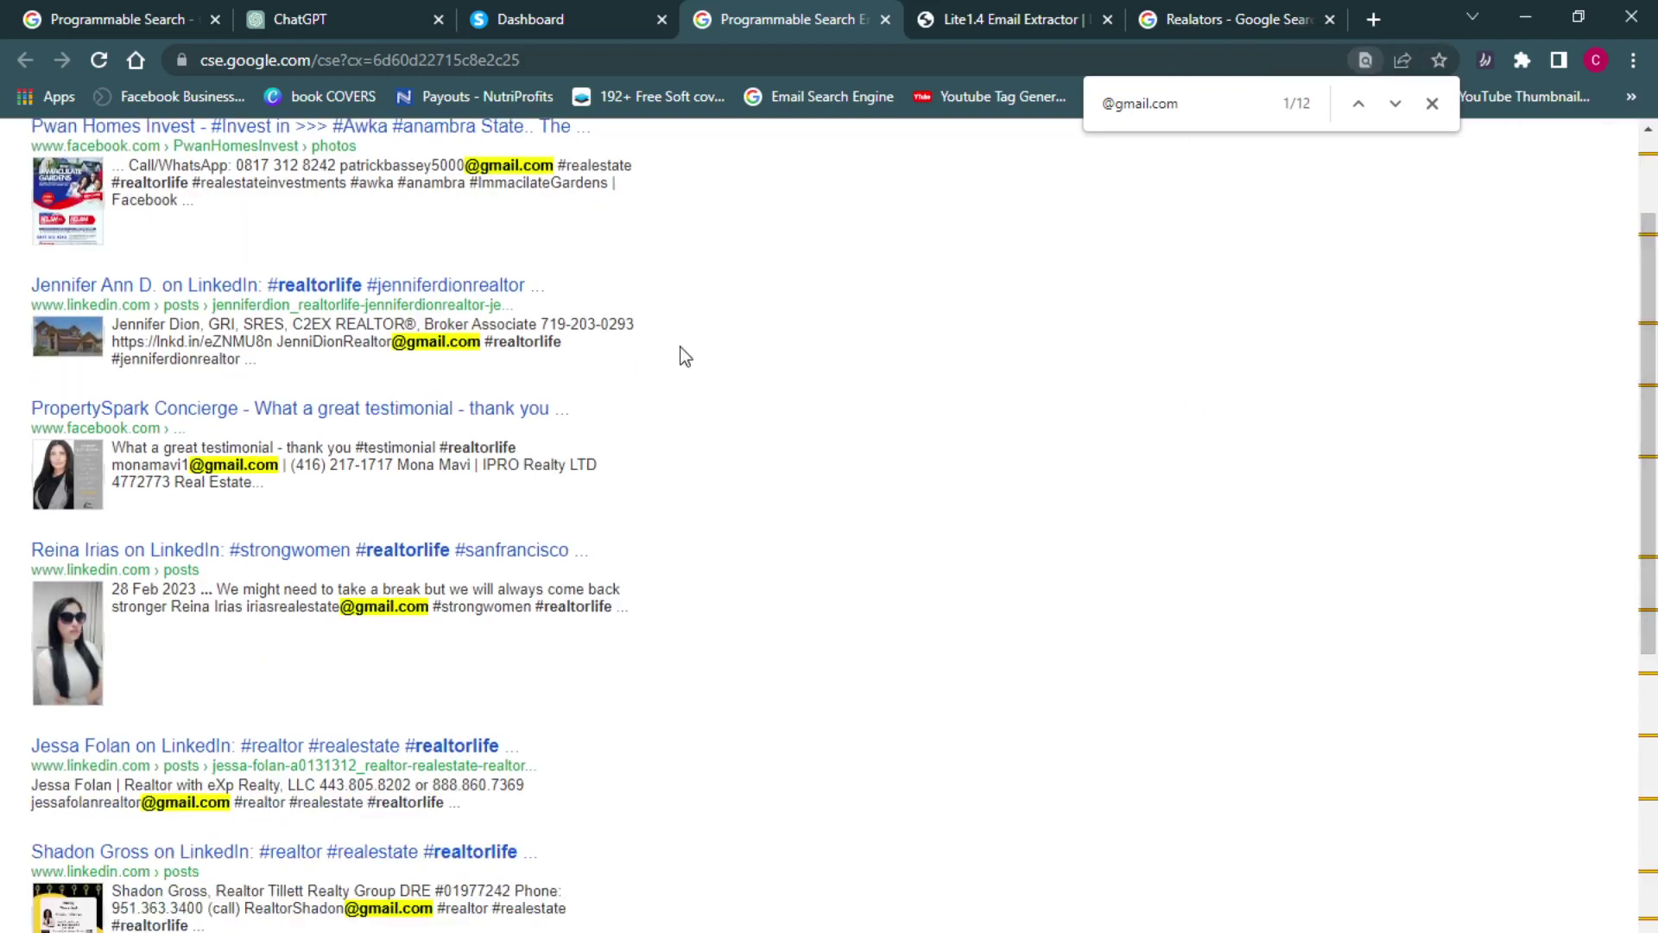
left_click_drag(657, 171, 322, 204)
left_click_drag(112, 183, 658, 251)
left_click(562, 203)
left_click_drag(1654, 480, 1655, 850)
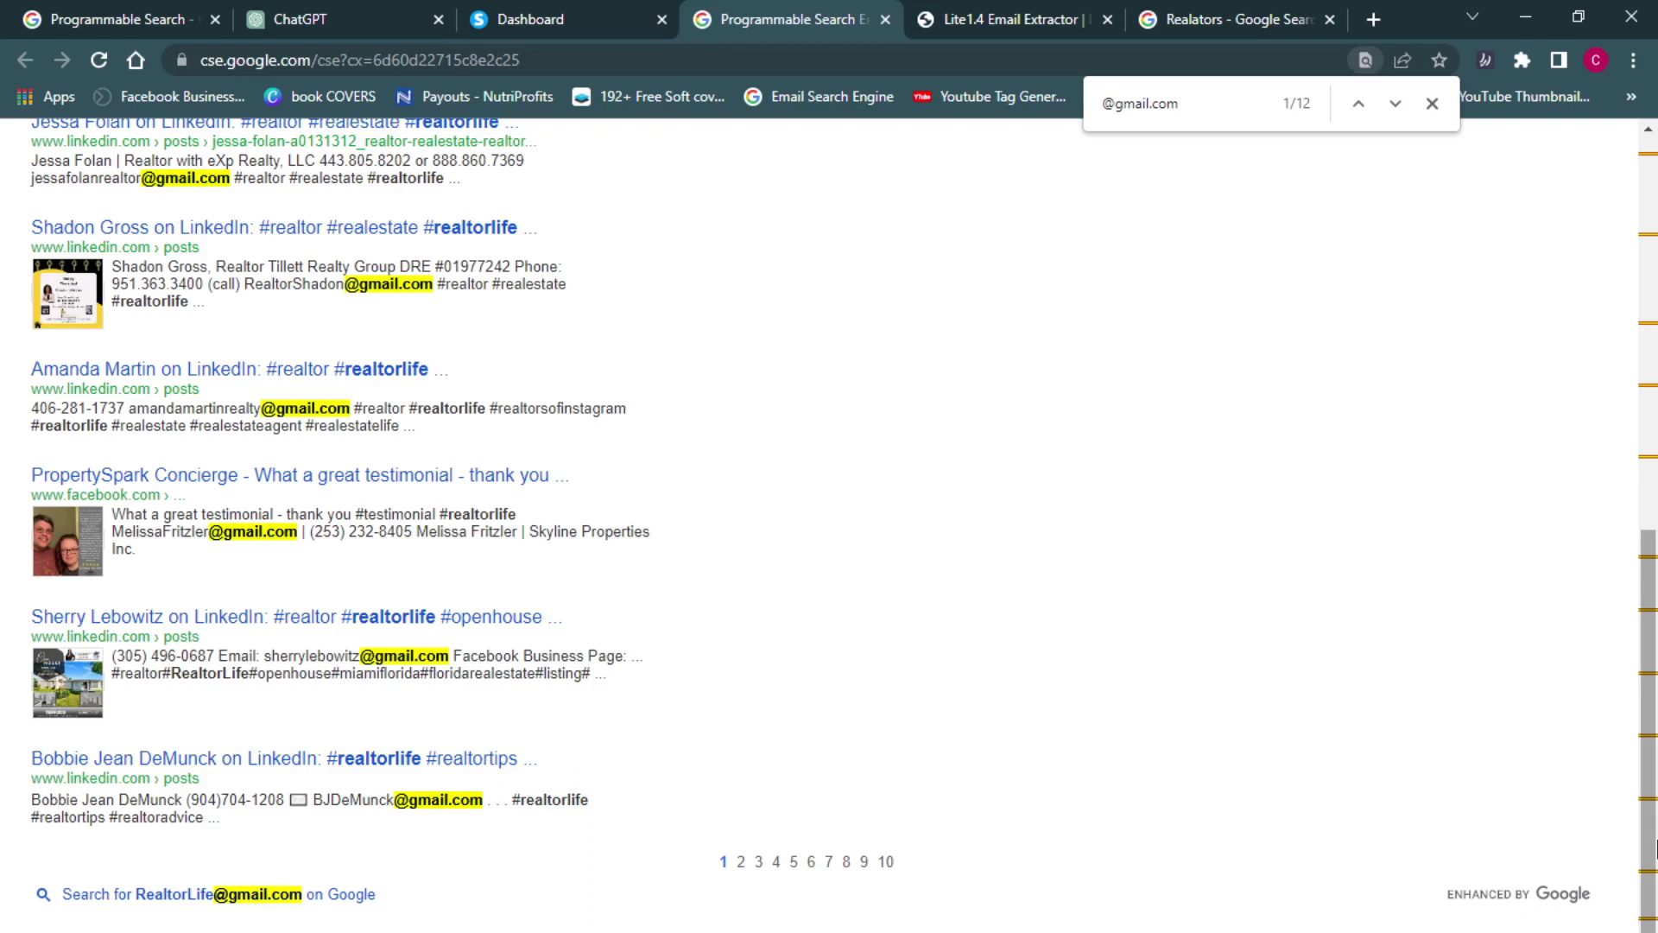
left_click(741, 863)
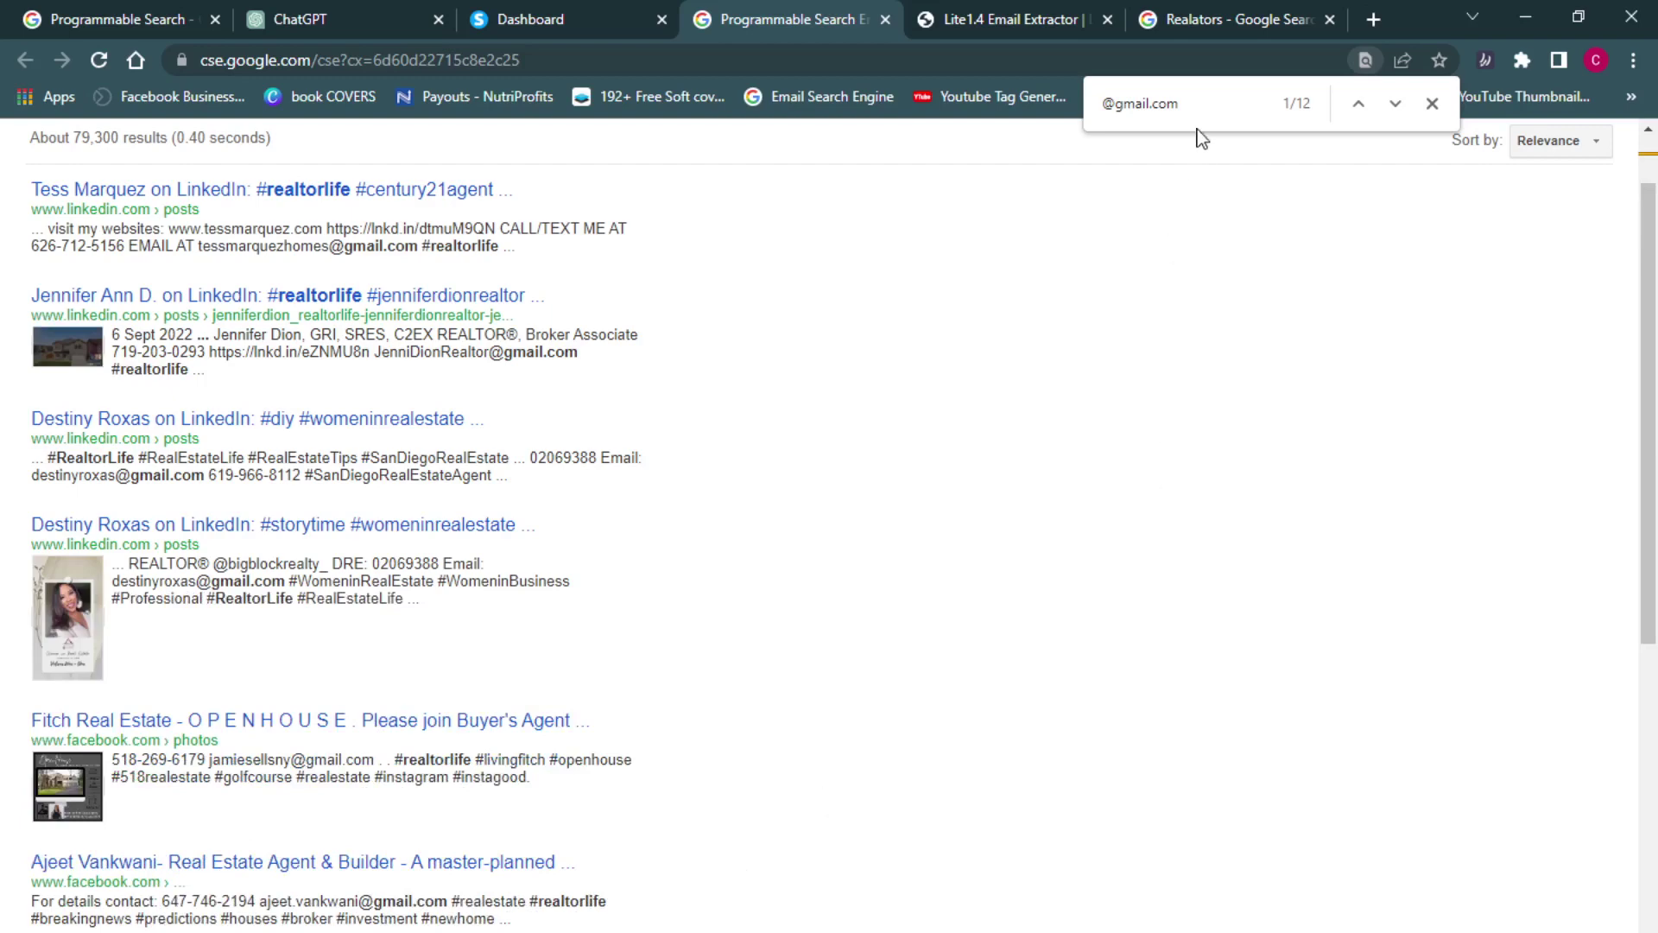
key("shift+Return")
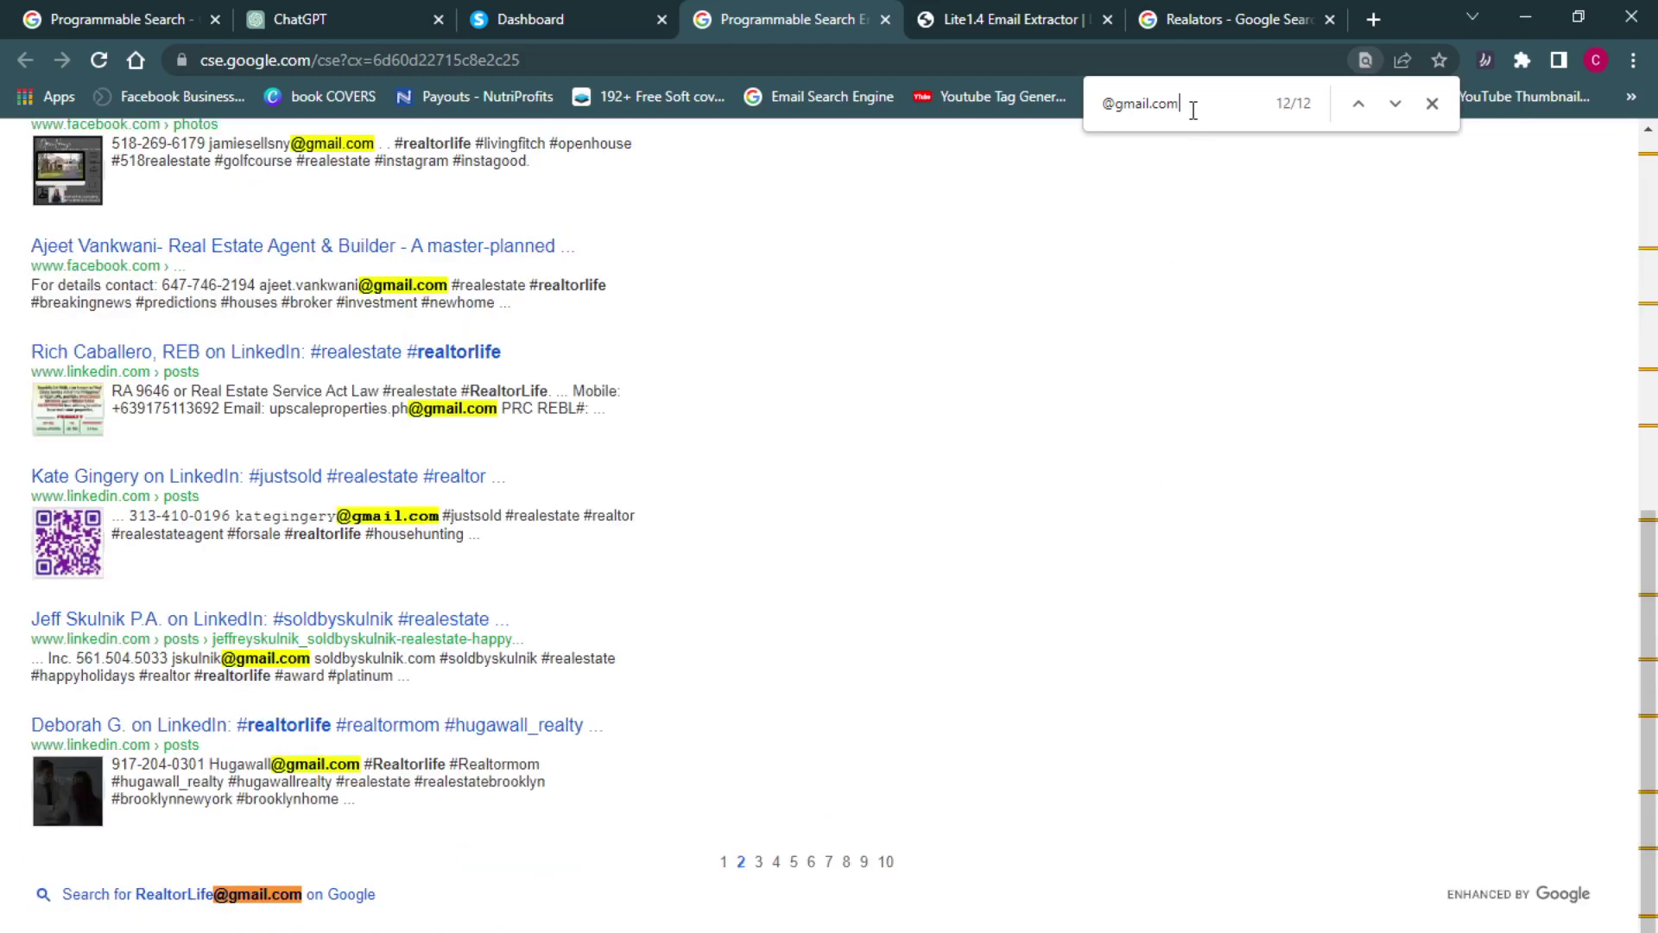
left_click_drag(1650, 596, 1653, 275)
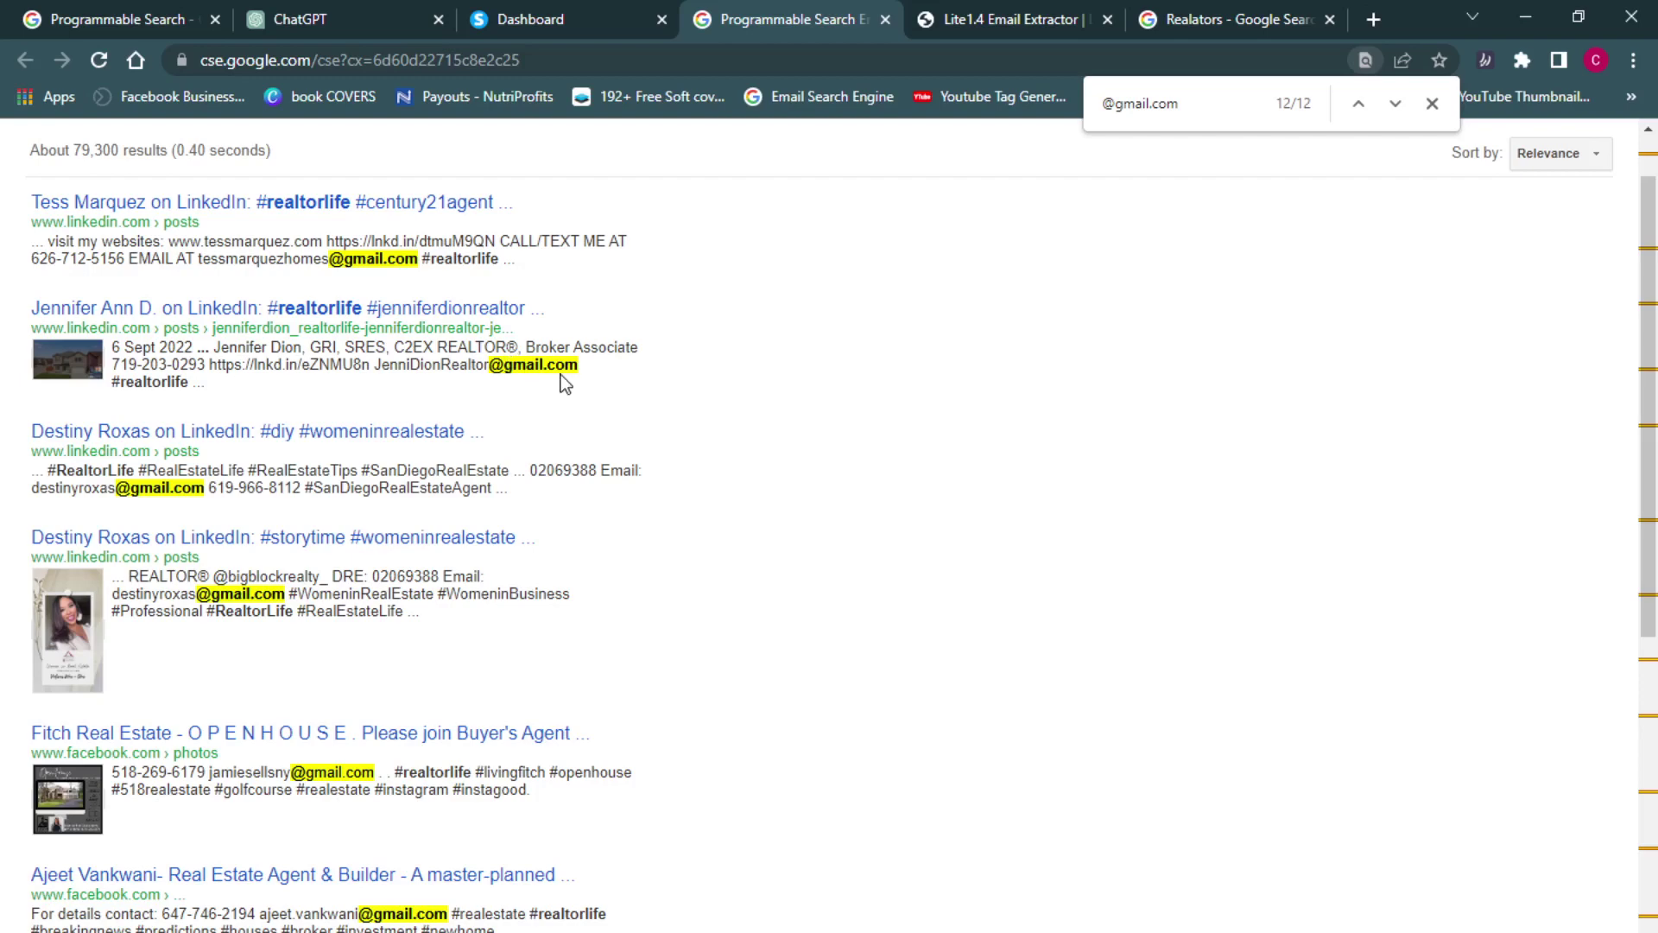
scroll(1029, 540, "up", 1)
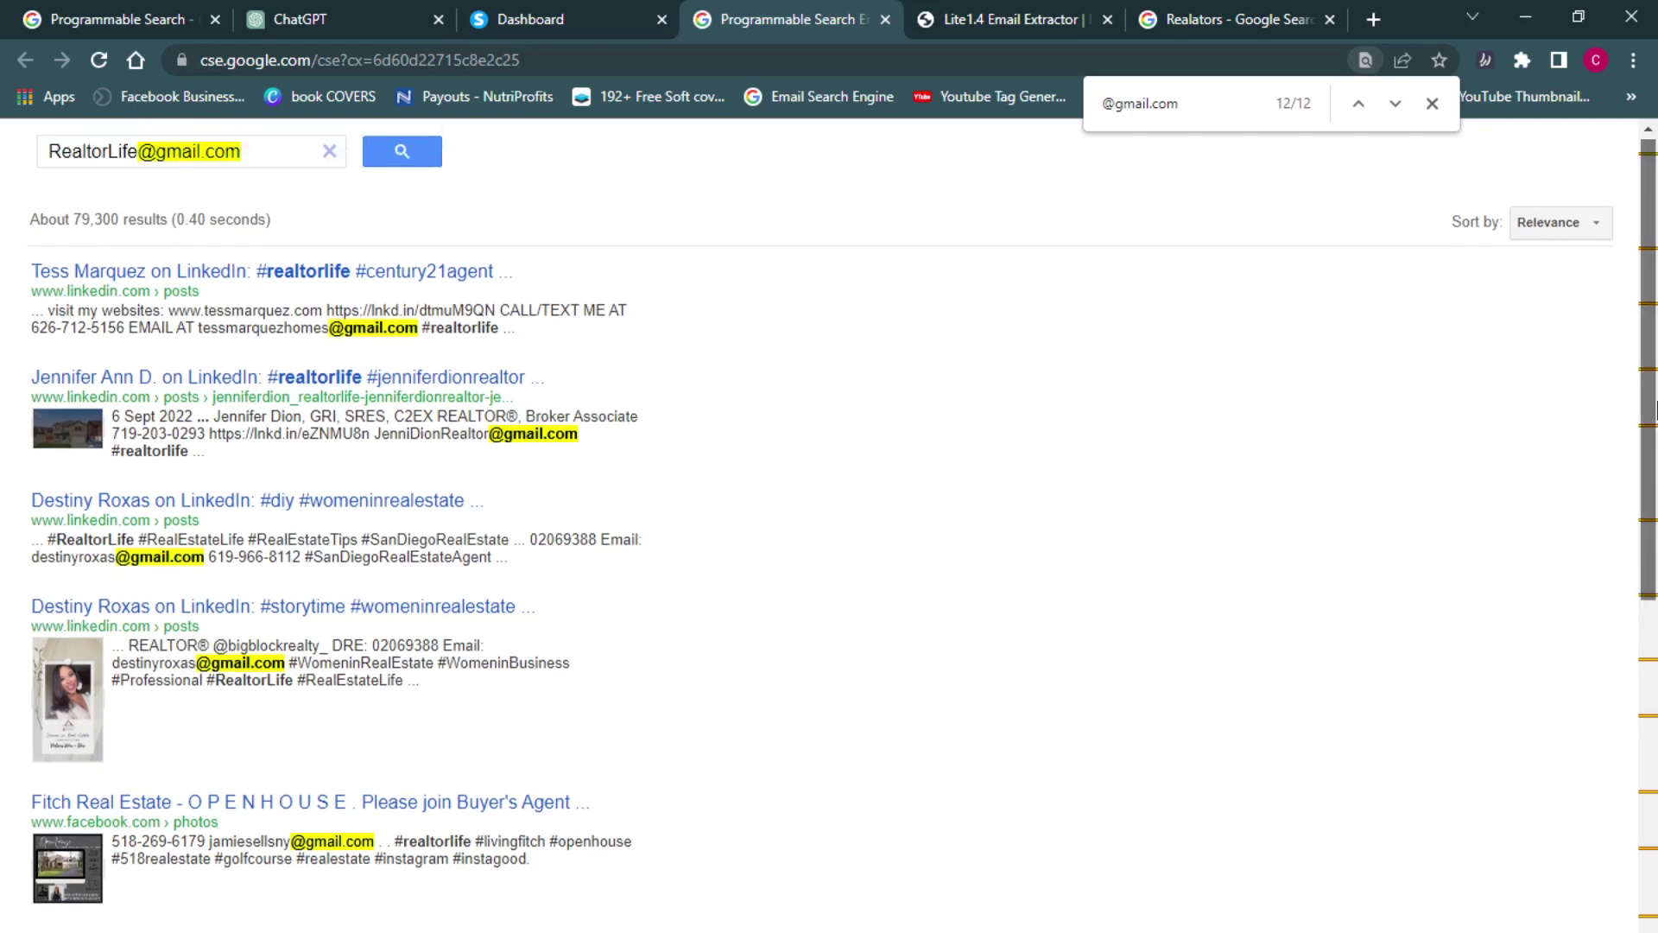
key("ctrl+a")
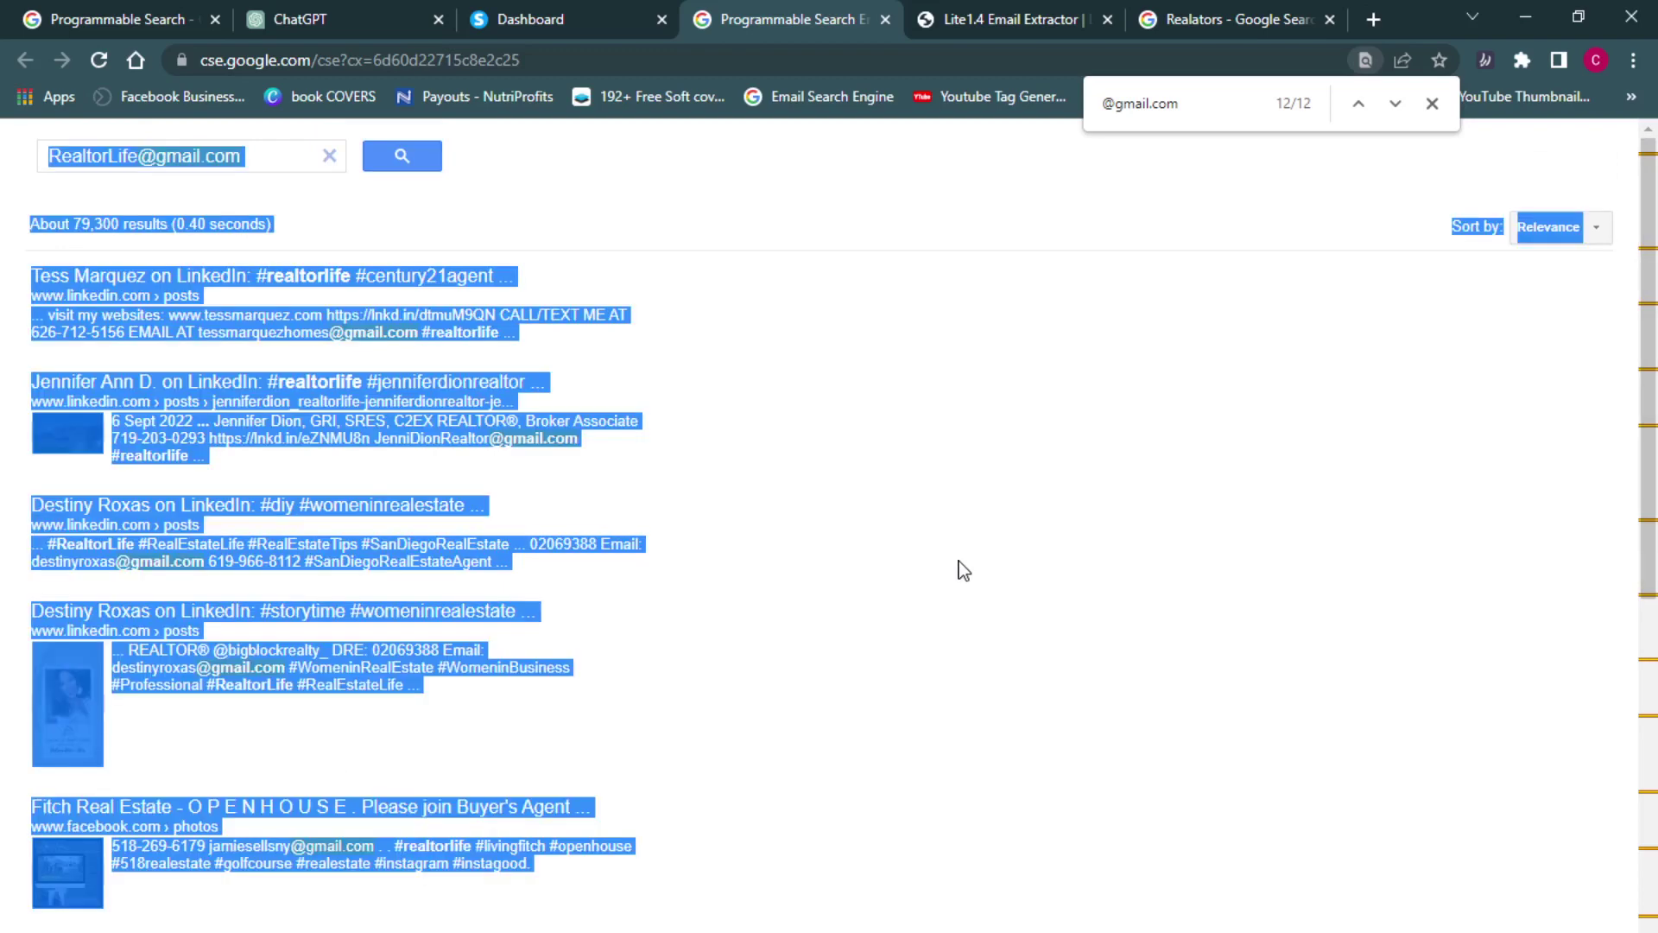
Copy the selected page 2 text and switch to Email Extractor Lite 1.4
right_click(430, 434)
left_click(459, 456)
left_click(1019, 12)
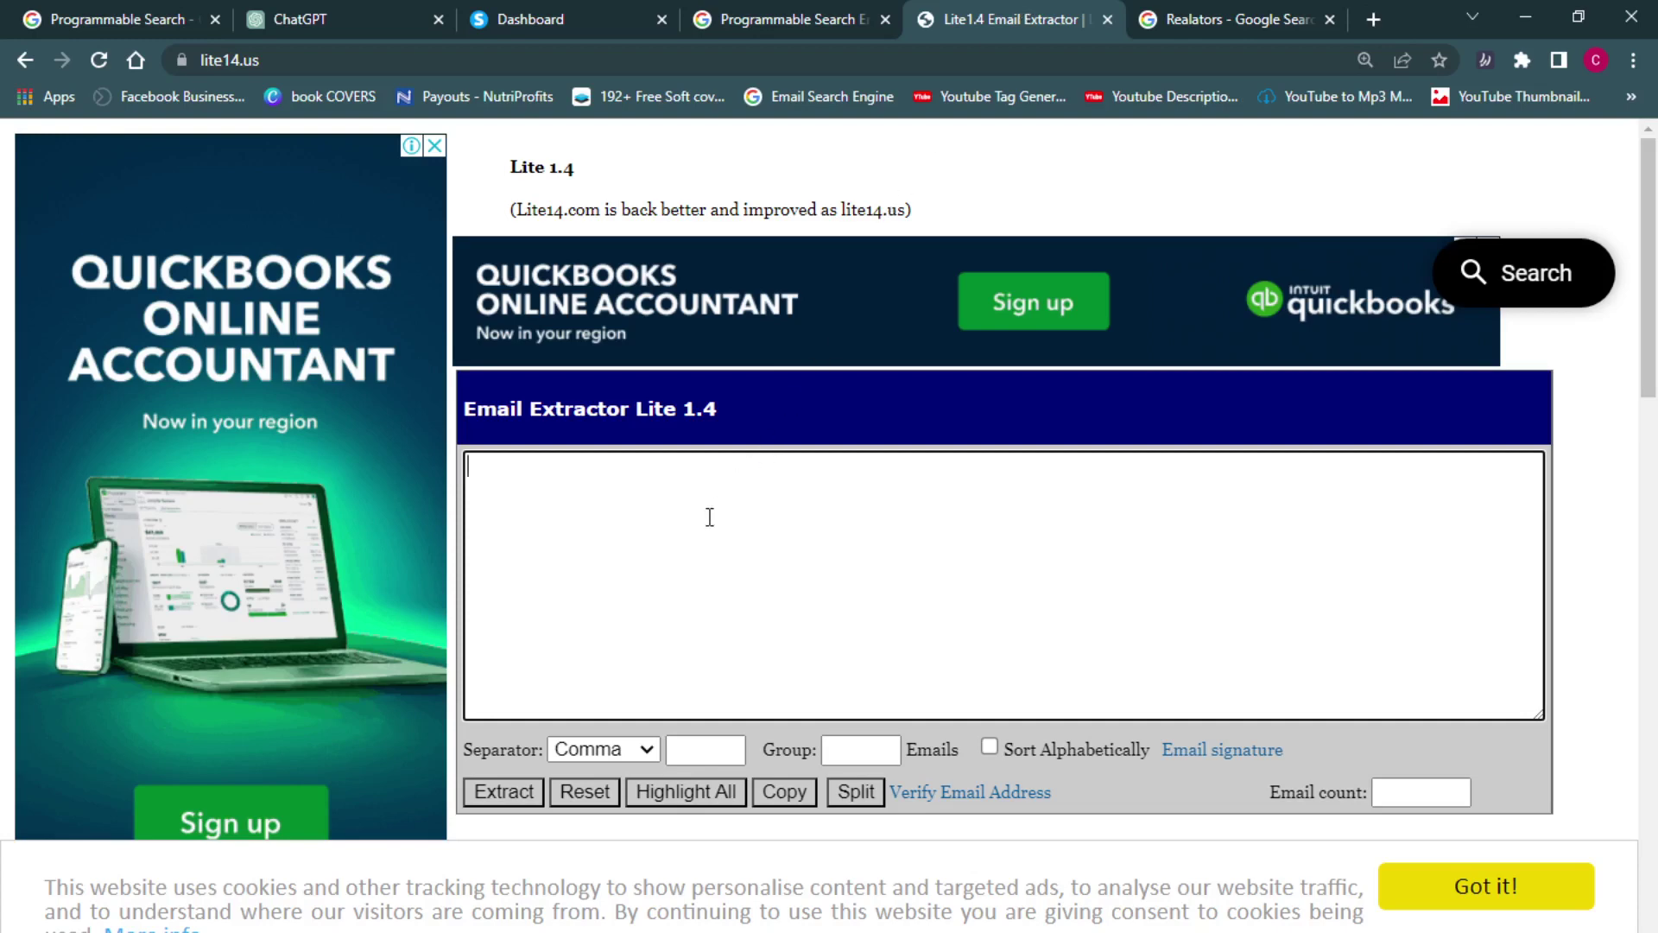
Paste the copied page 2 results into the extractor's input area
key("ctrl+v")
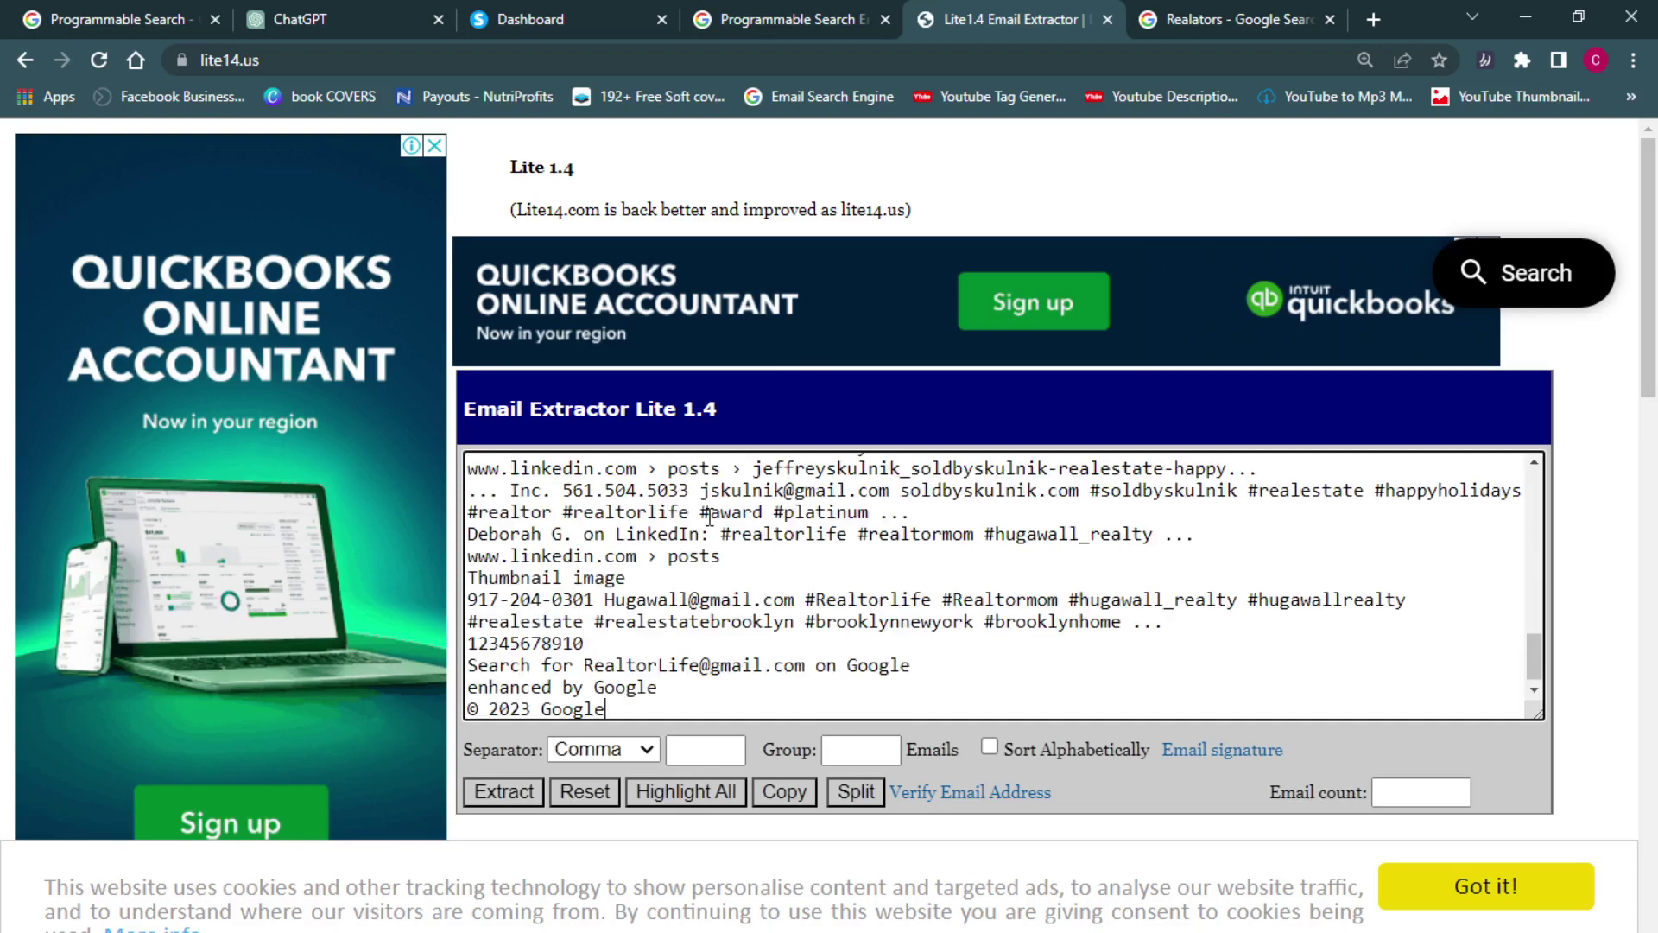
left_click(773, 12)
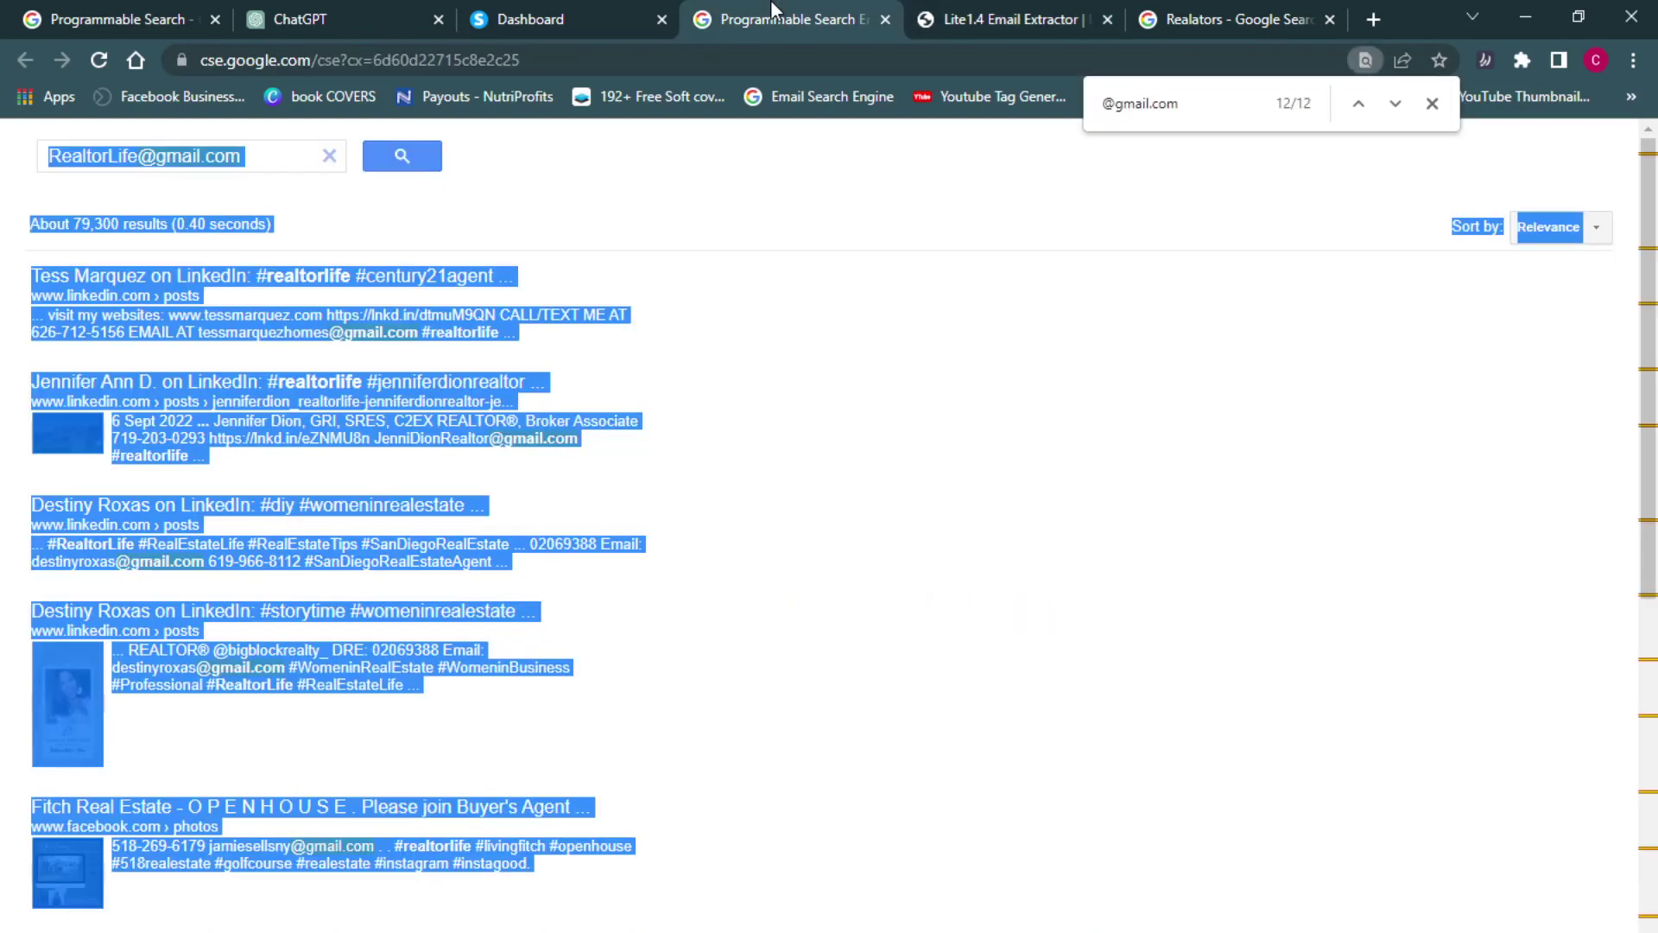
left_click(965, 17)
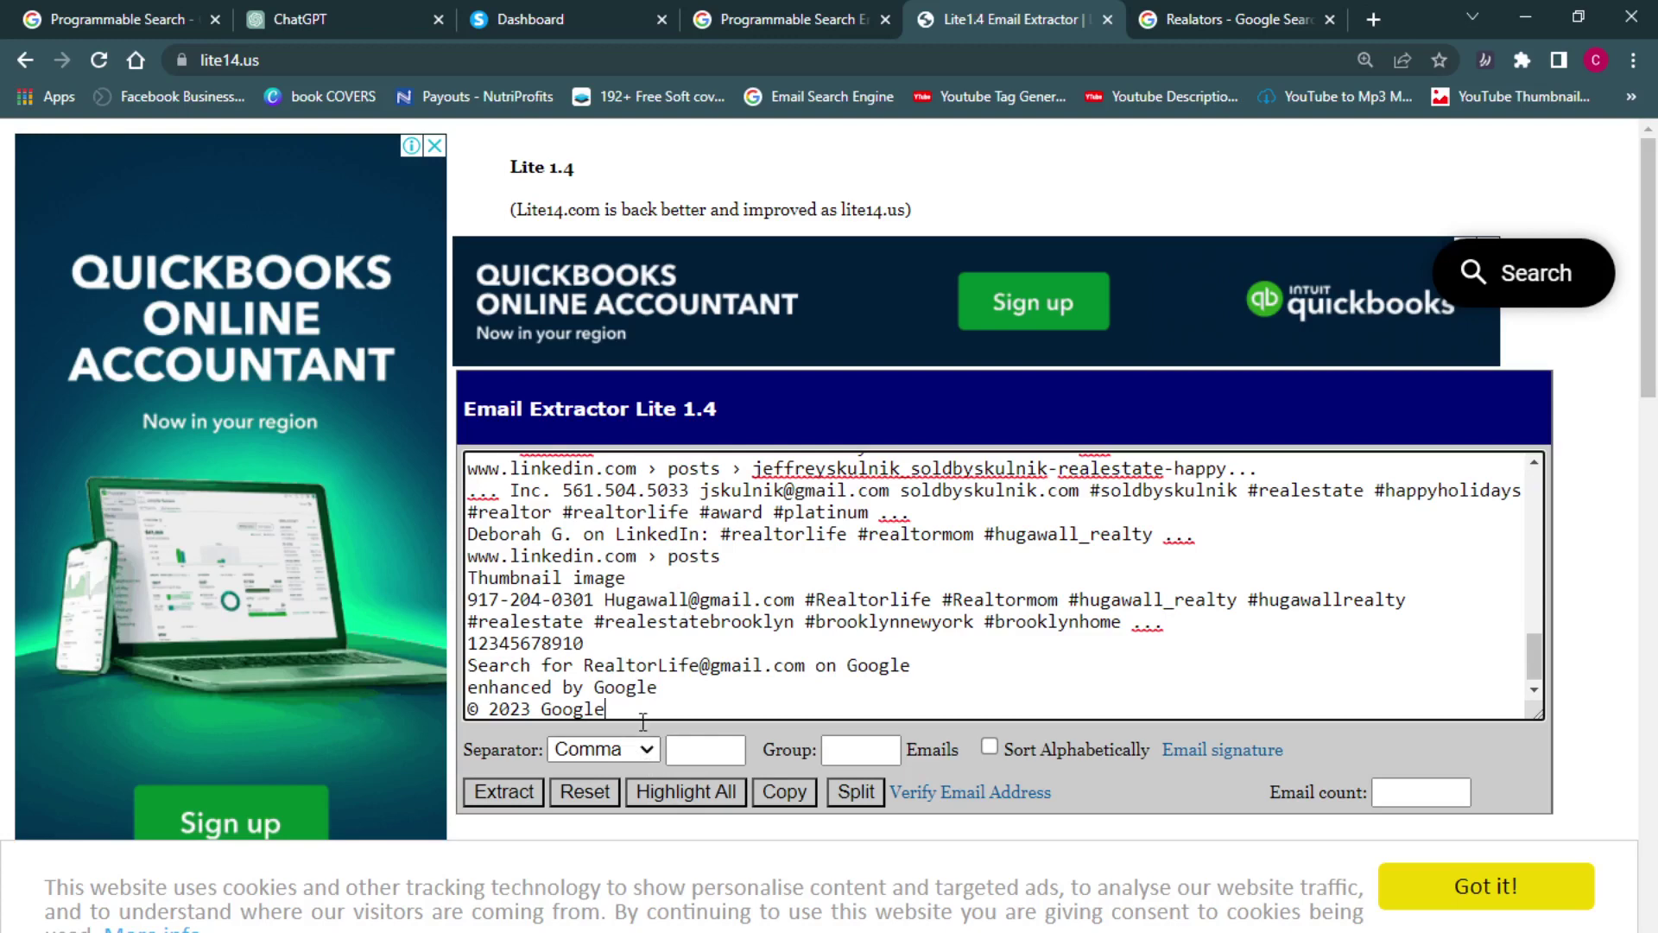
scroll(1209, 562, "down", 4)
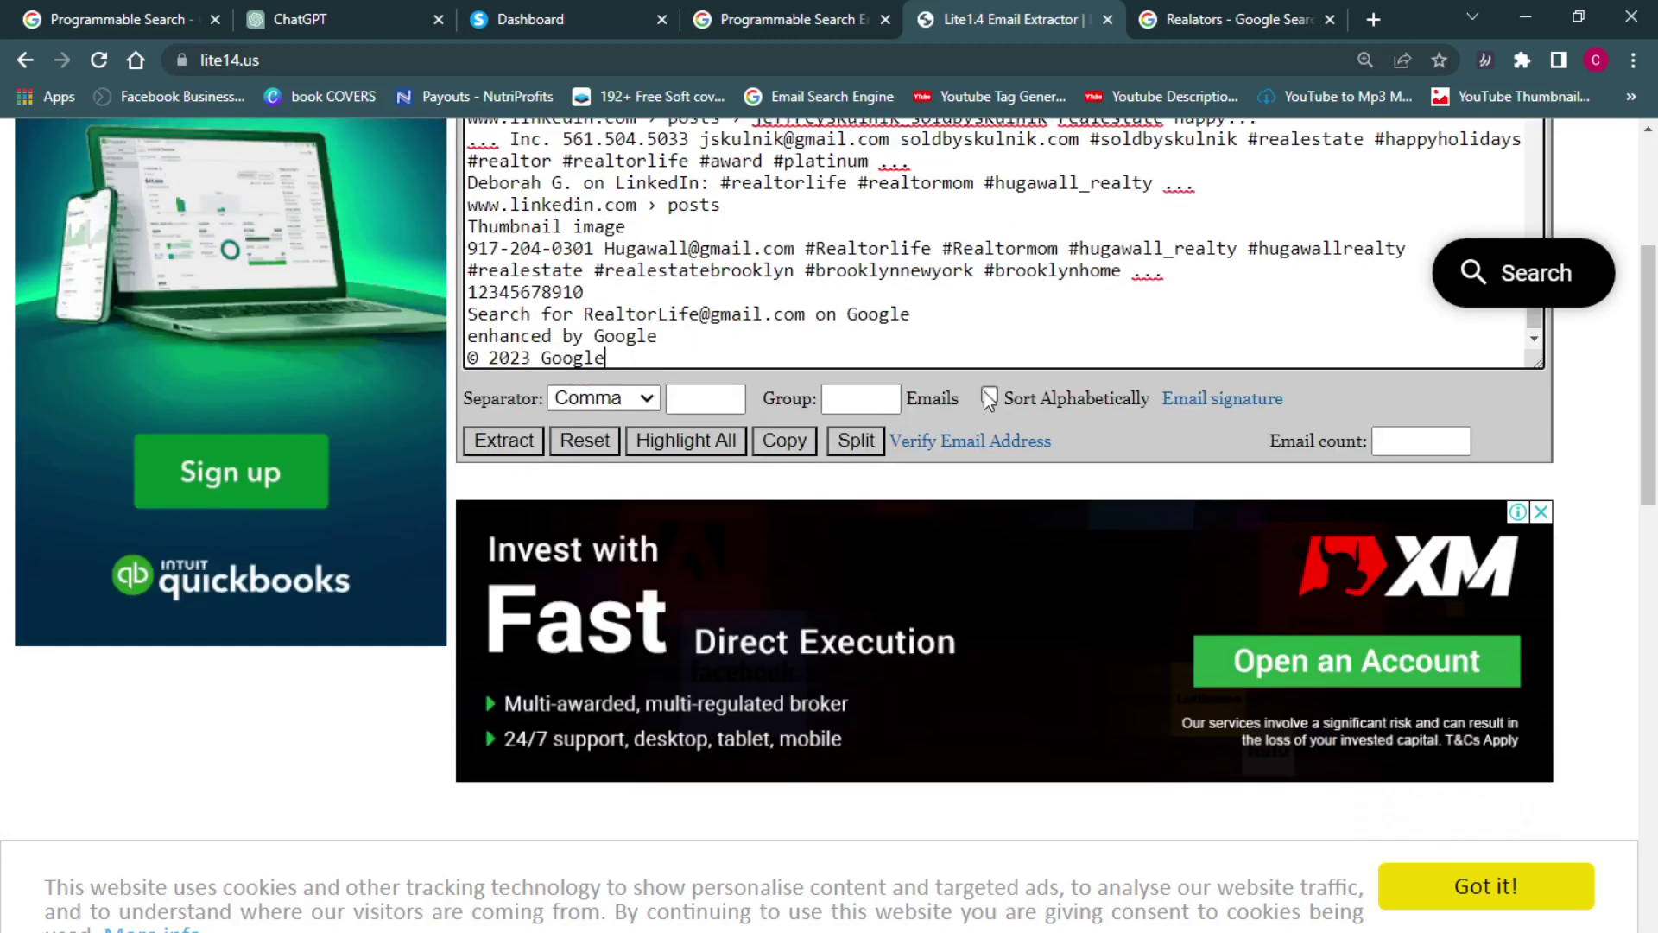
Choose the New Line separator and extract the 9 Gmail addresses
left_click(644, 403)
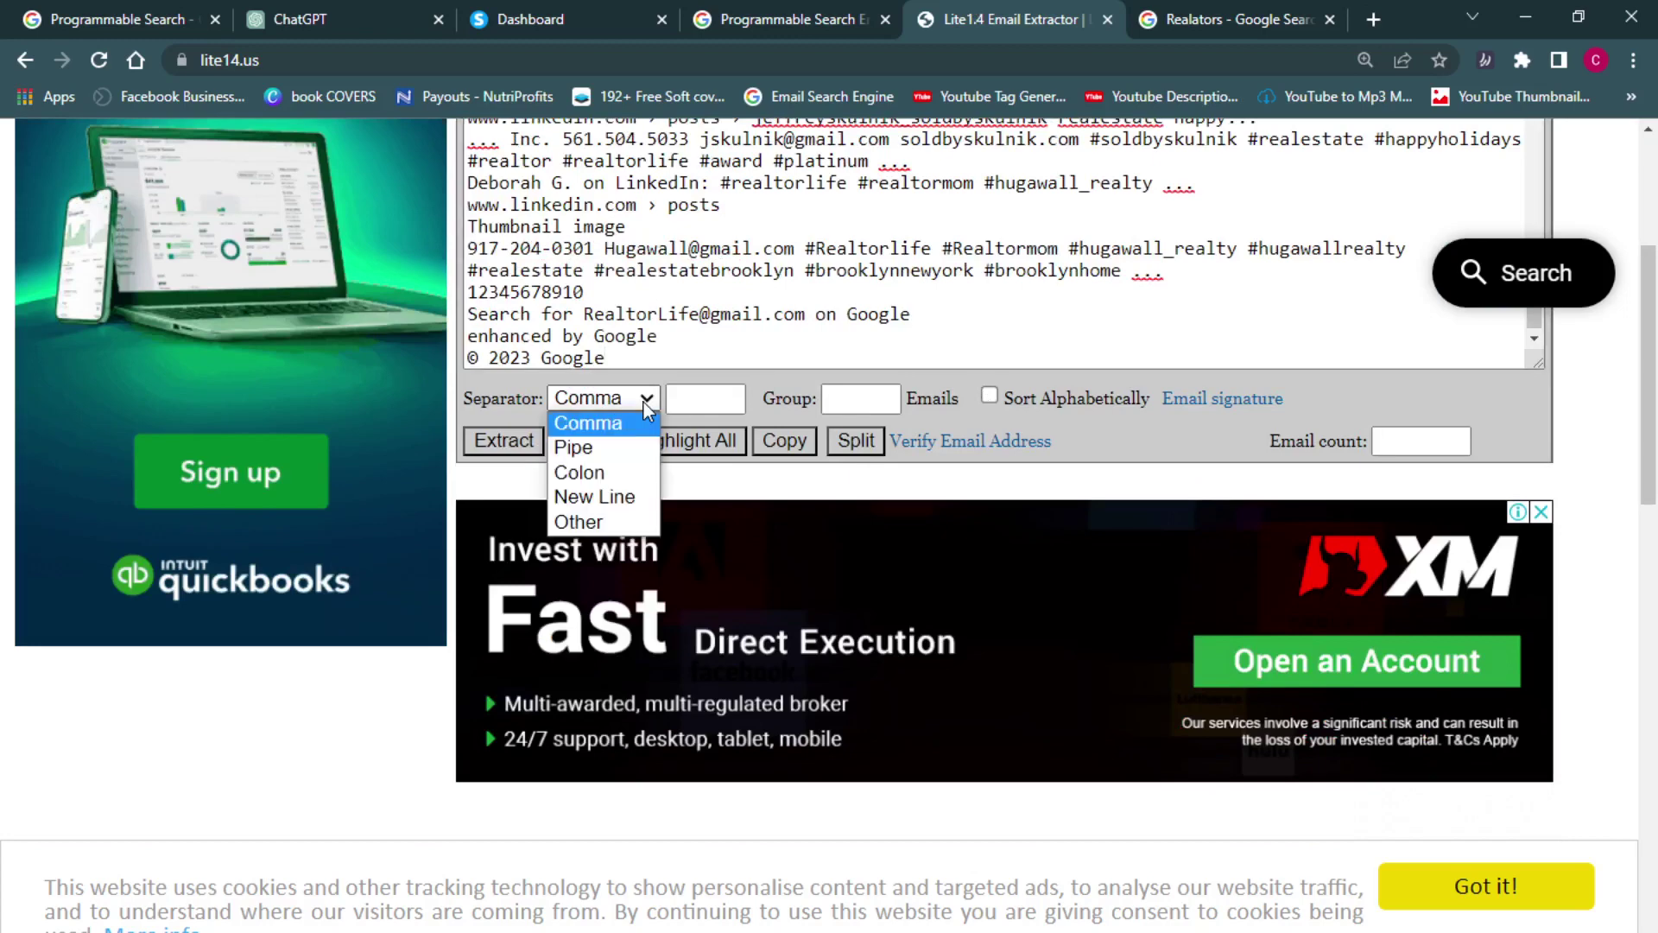
left_click(619, 496)
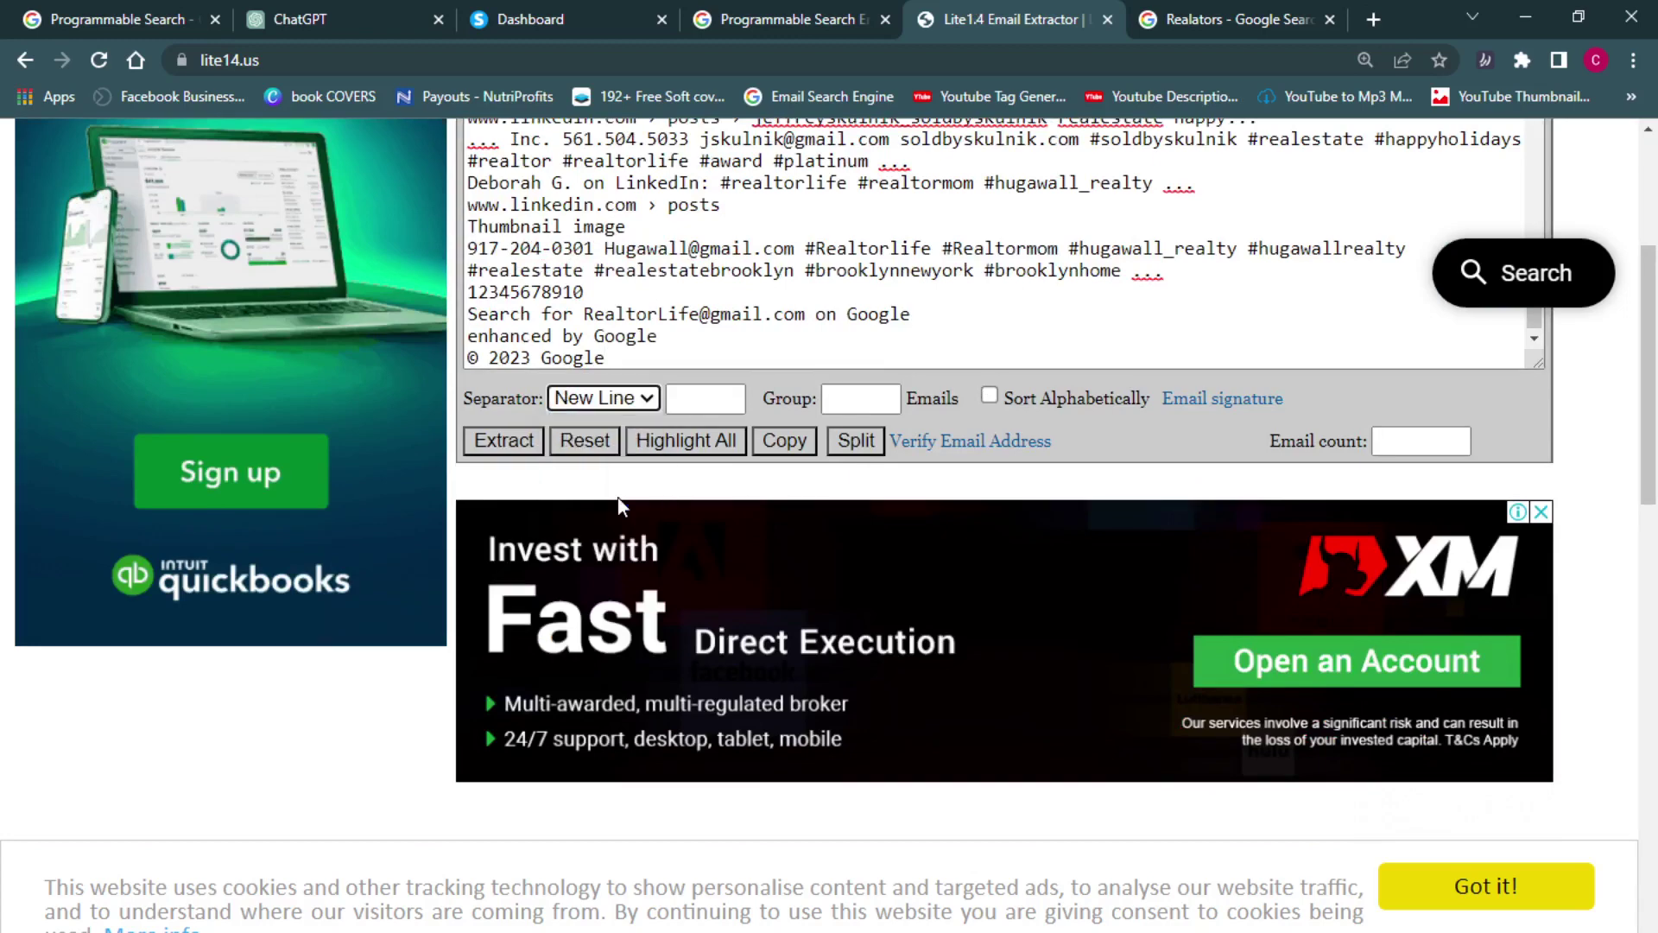
left_click(505, 443)
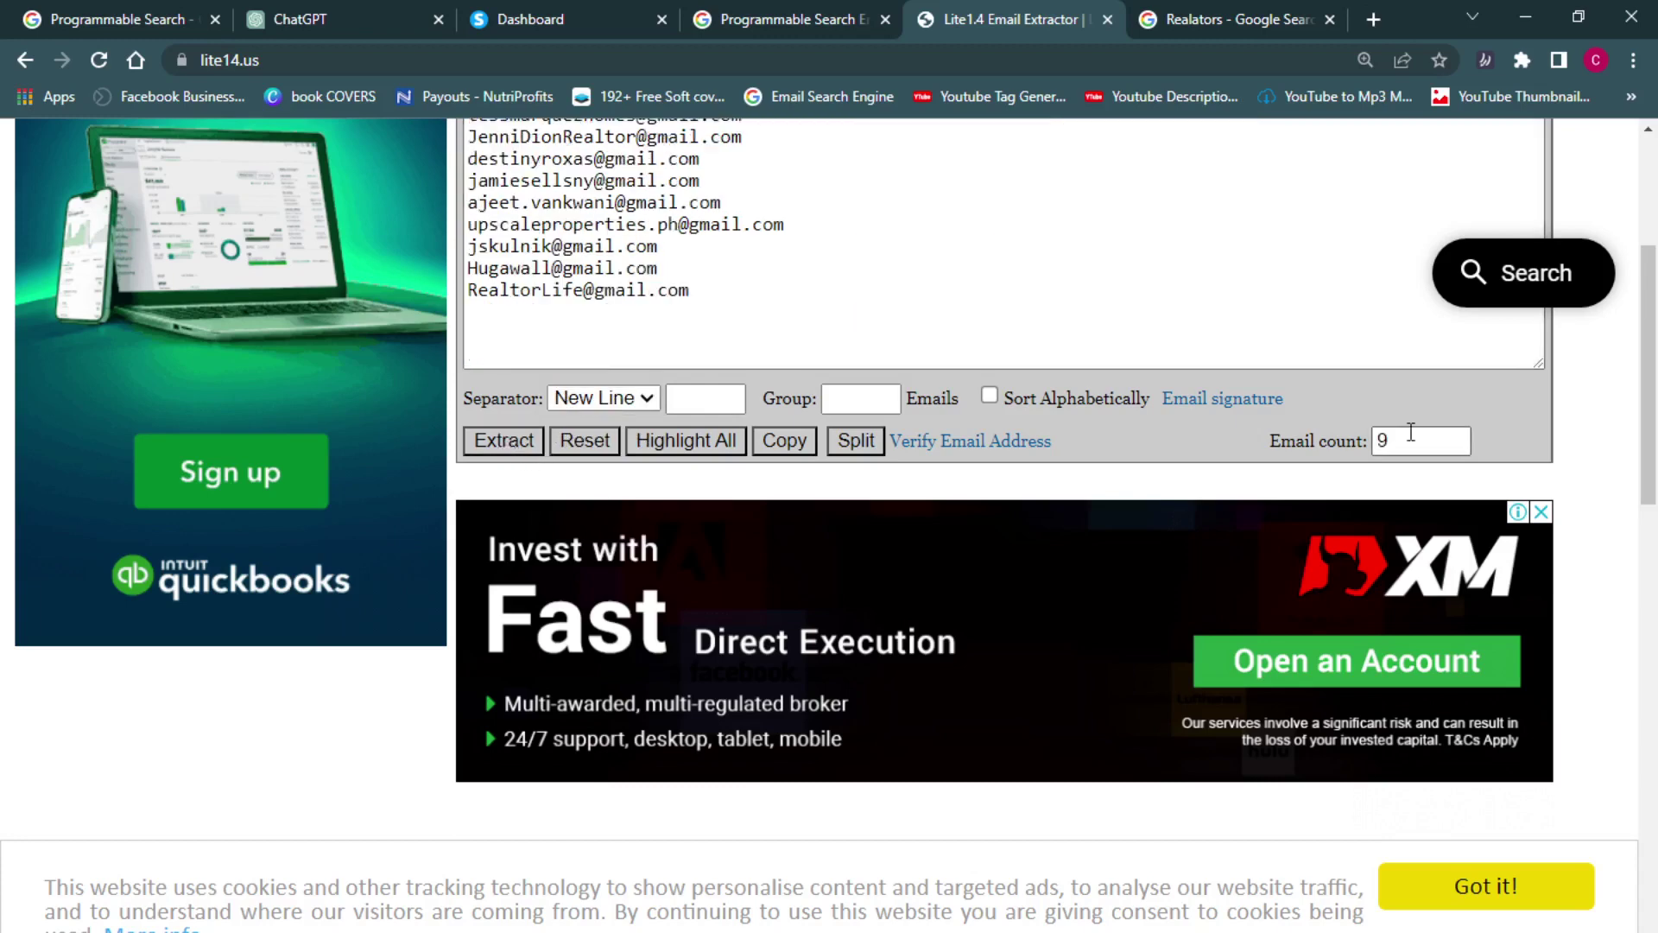
left_click_drag(1652, 434, 1655, 356)
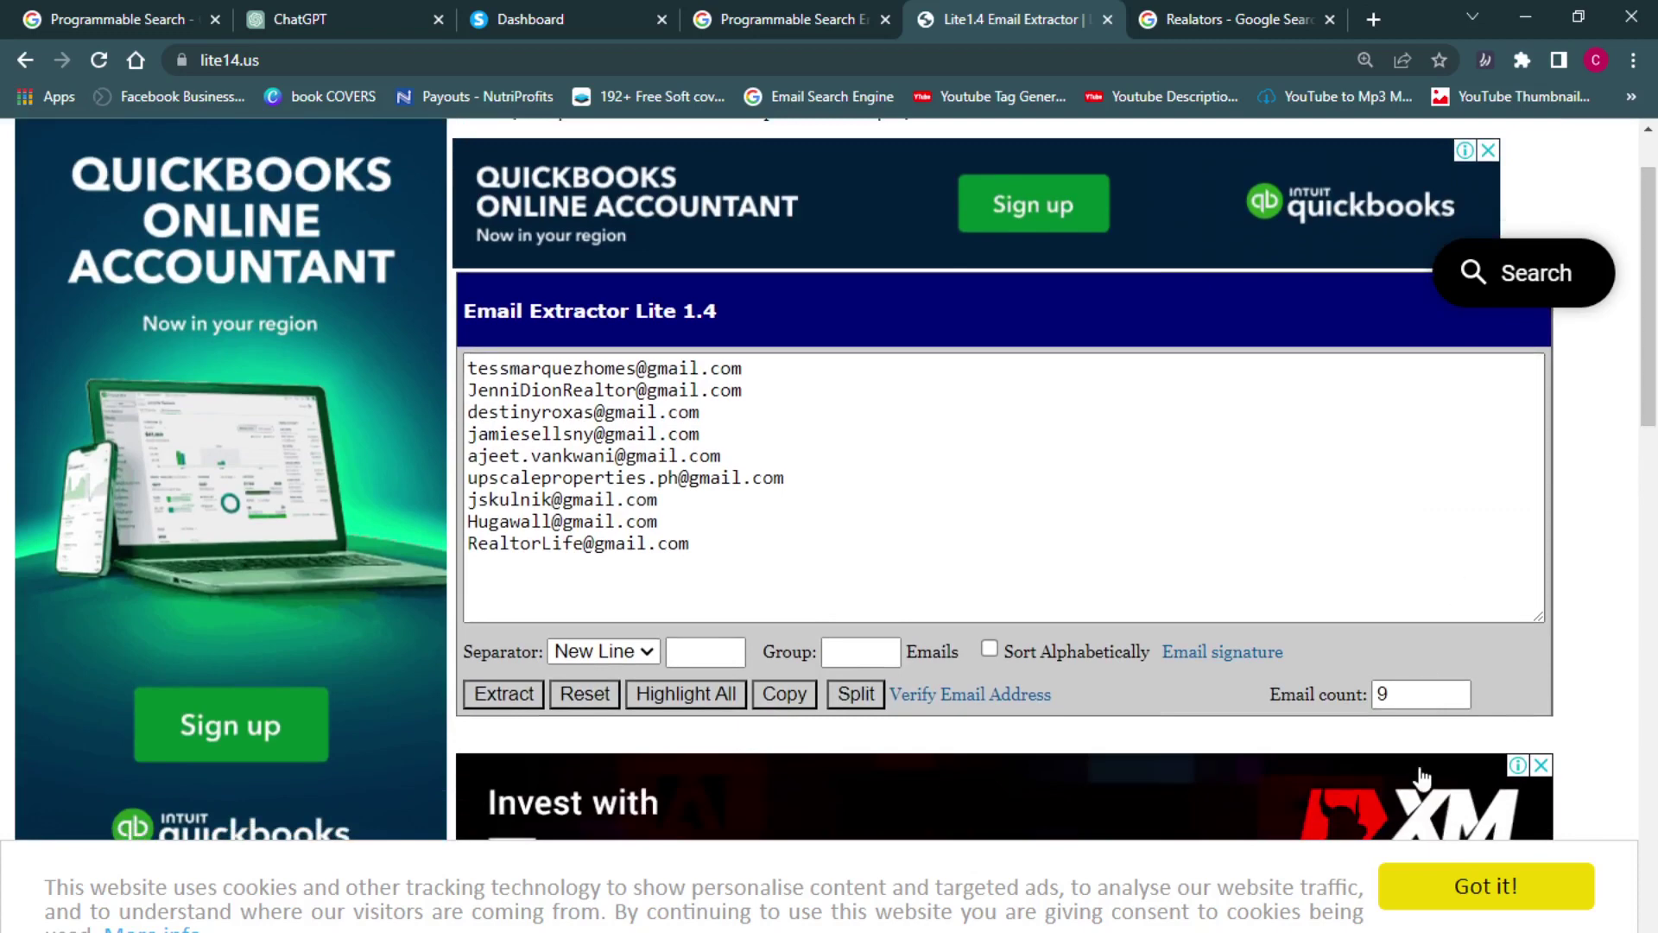
Clear the page-wide selection on the search results and go to page 3
left_click(847, 13)
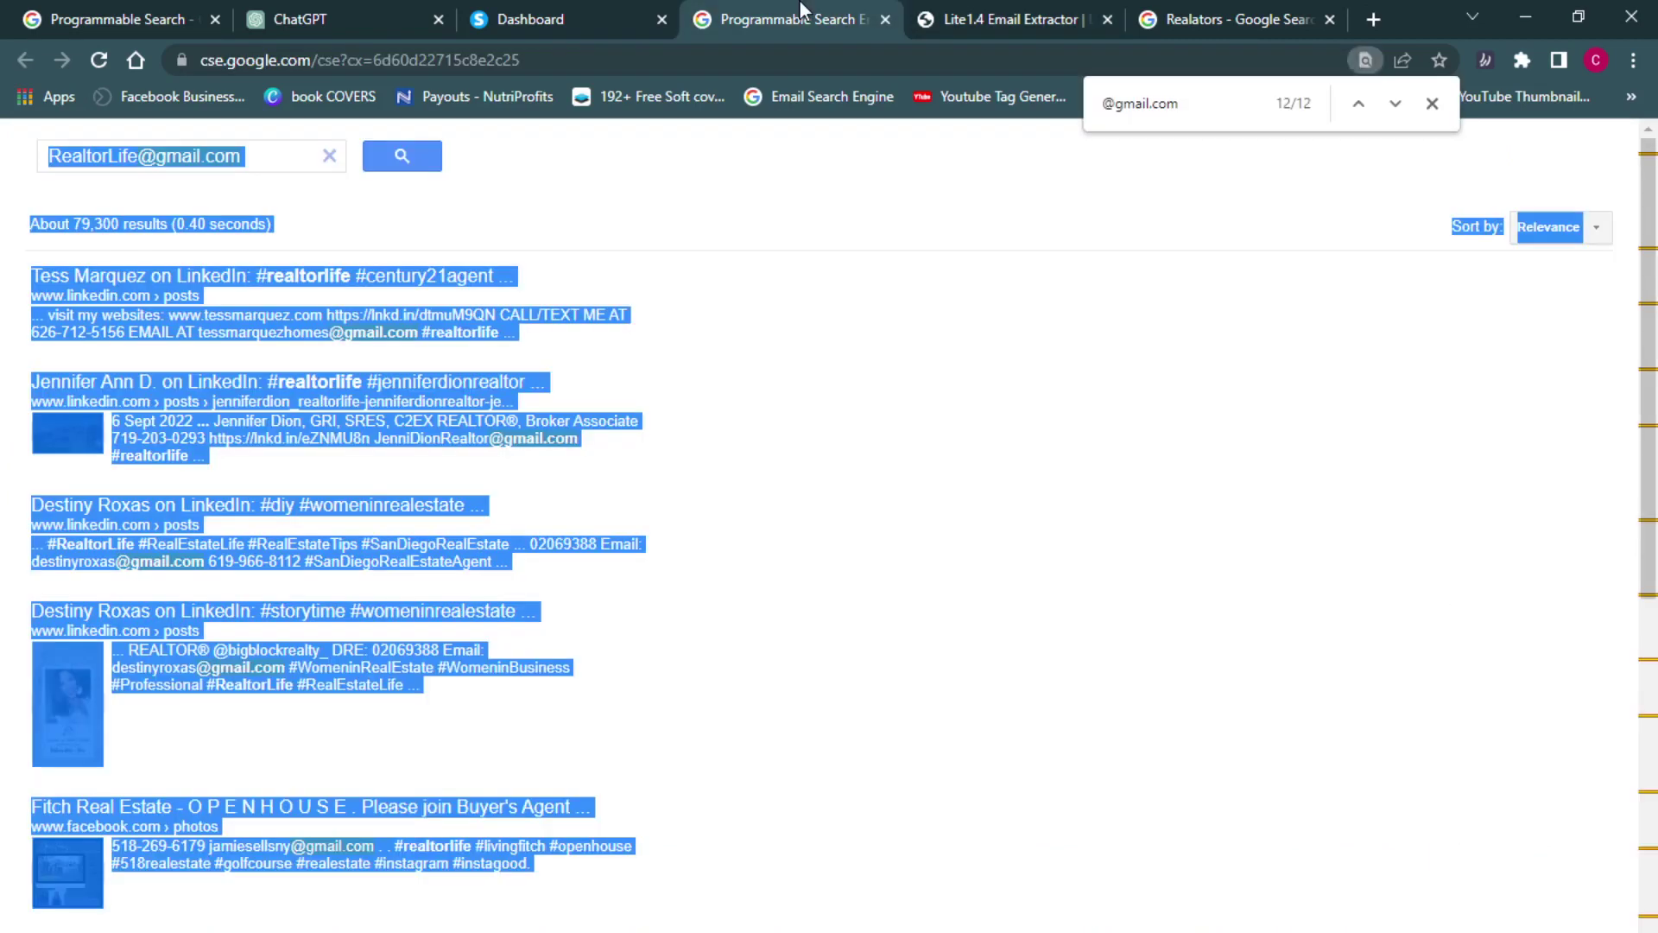
left_click_drag(1650, 415, 1650, 787)
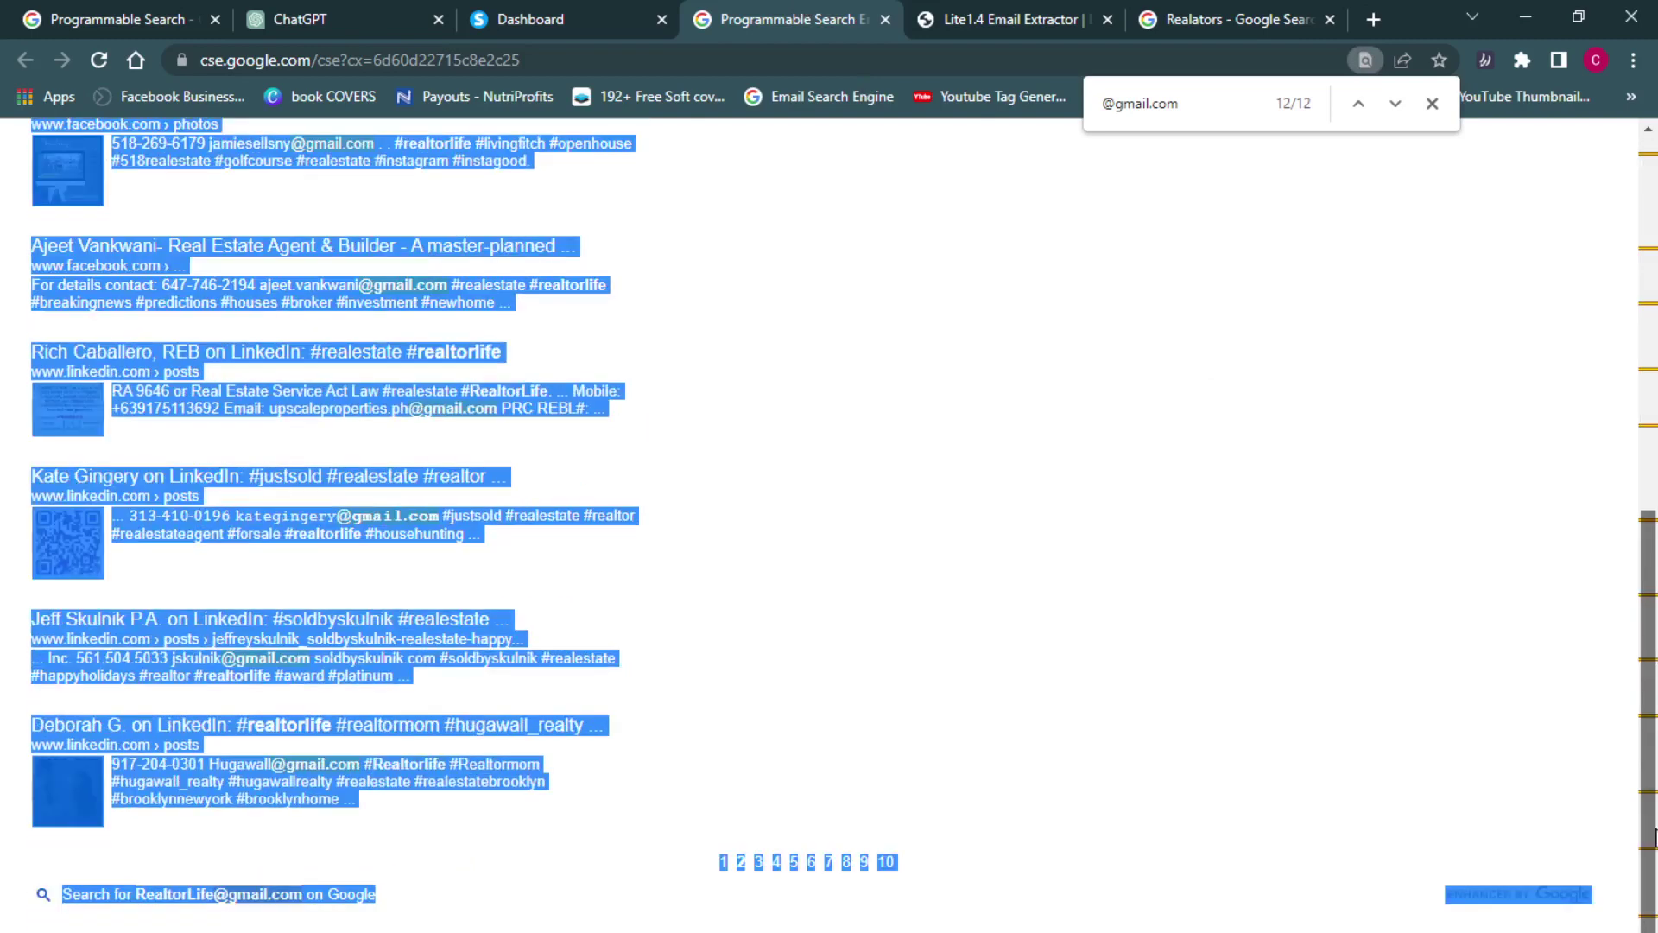
left_click(1217, 852)
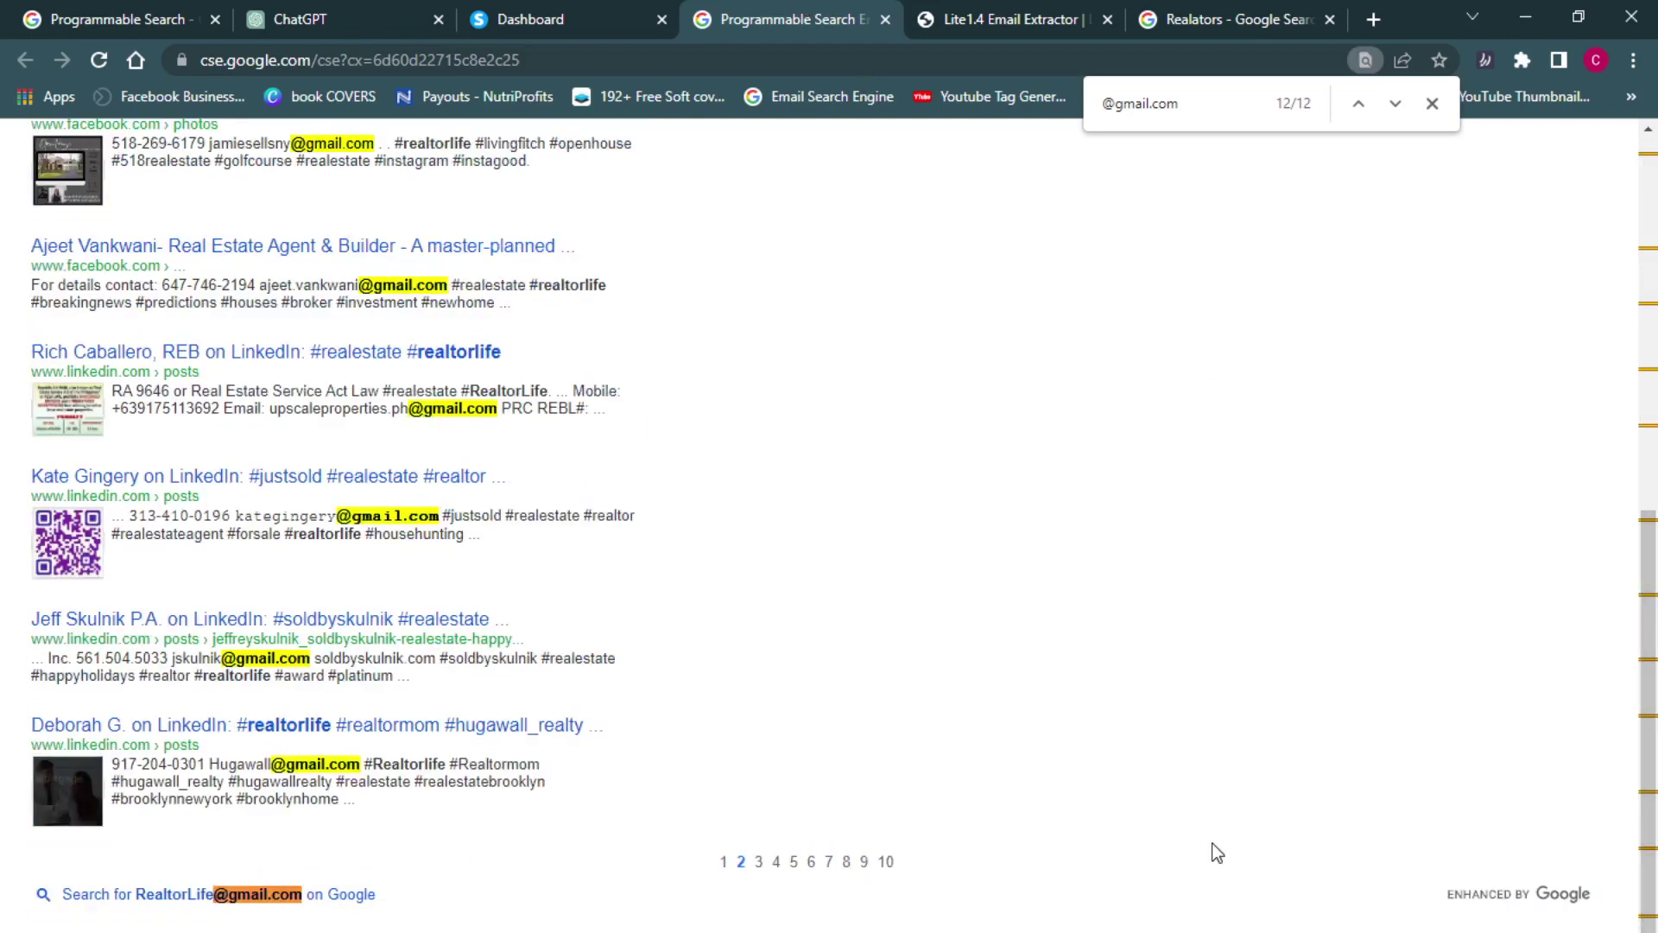
left_click(760, 862)
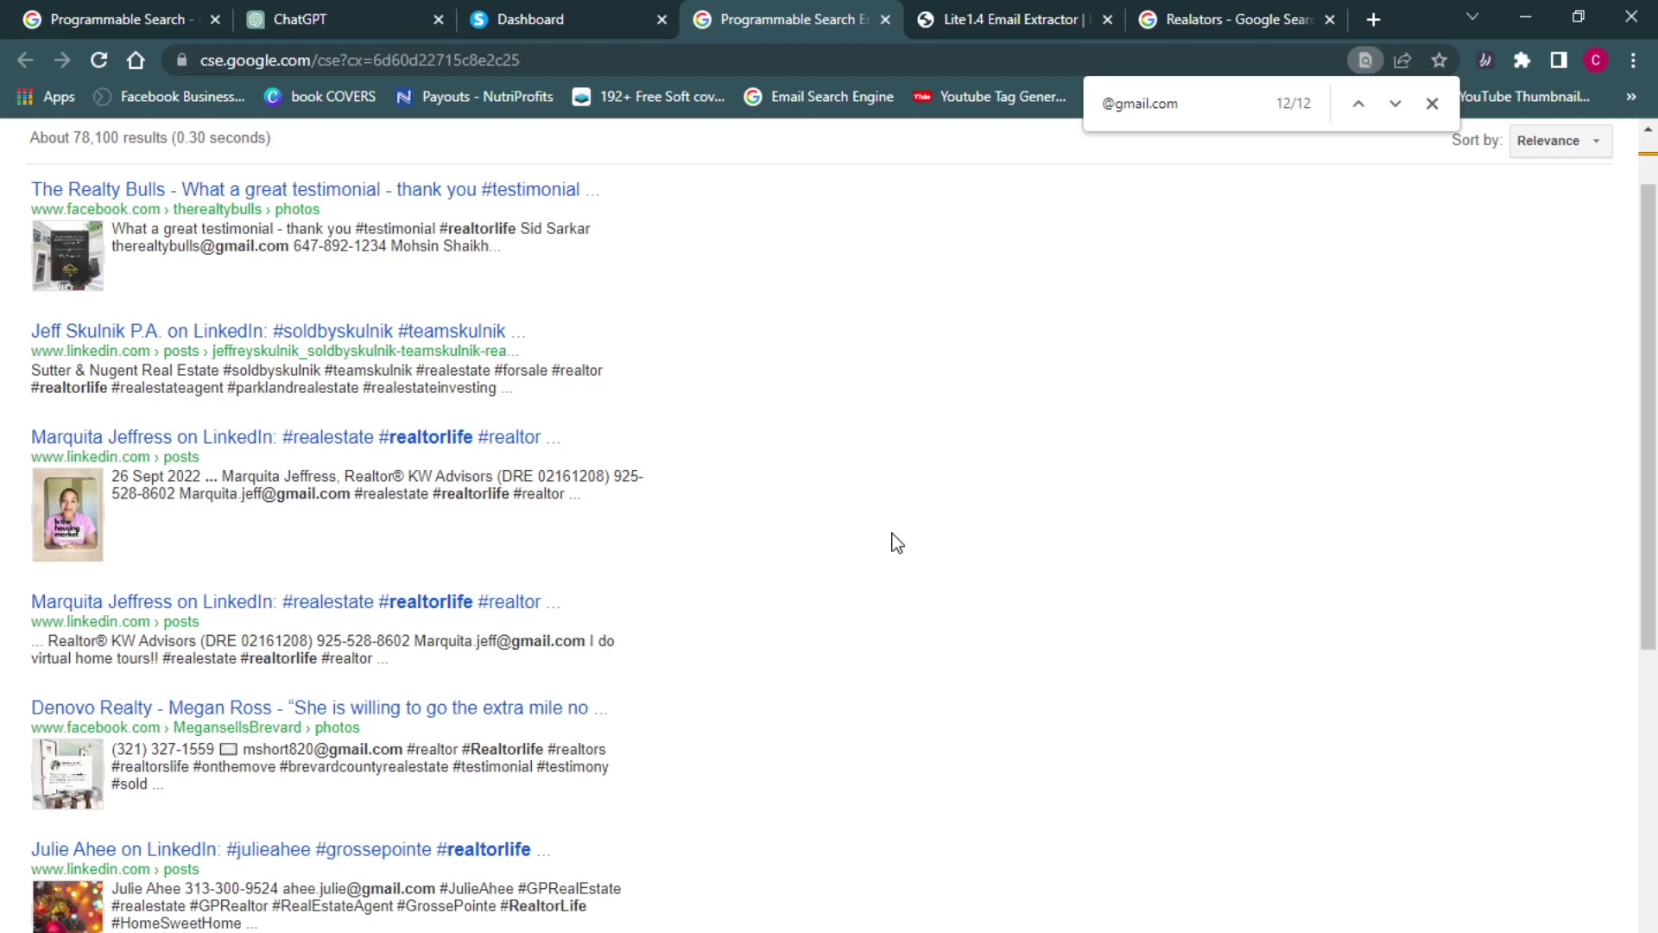
Copy all the text on results page 3 and switch to the extractor
key("ctrl+a")
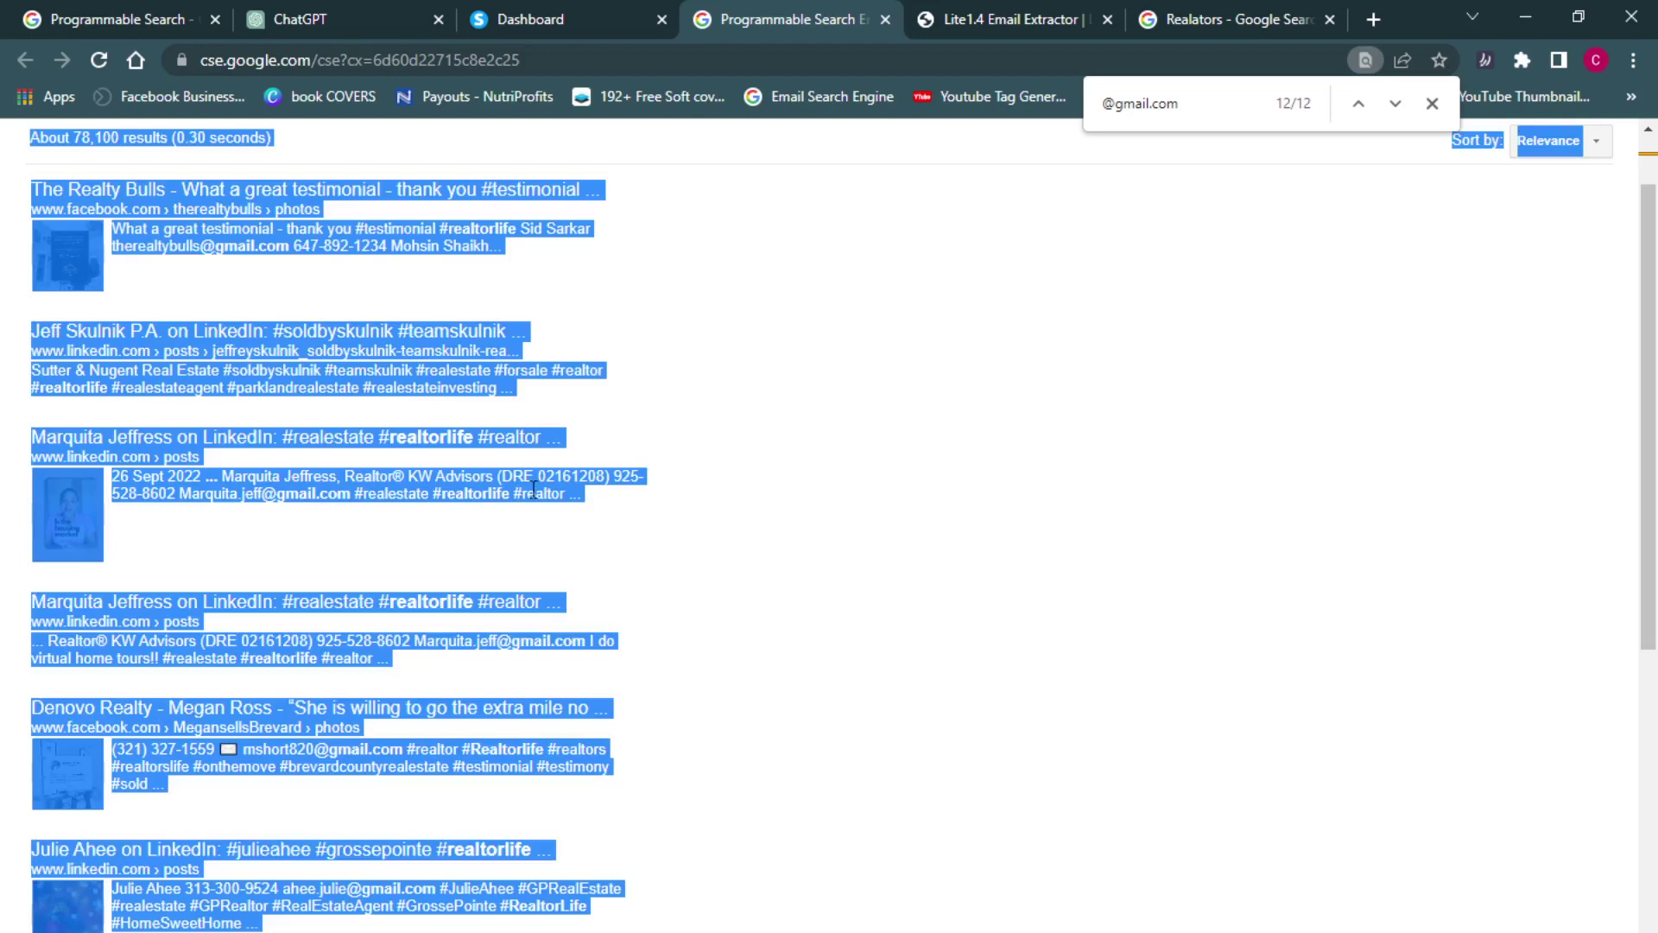
right_click(491, 488)
left_click(518, 505)
left_click(966, 11)
Append the page 3 text below the existing emails and extract, reaching 17 addresses
left_click(554, 577)
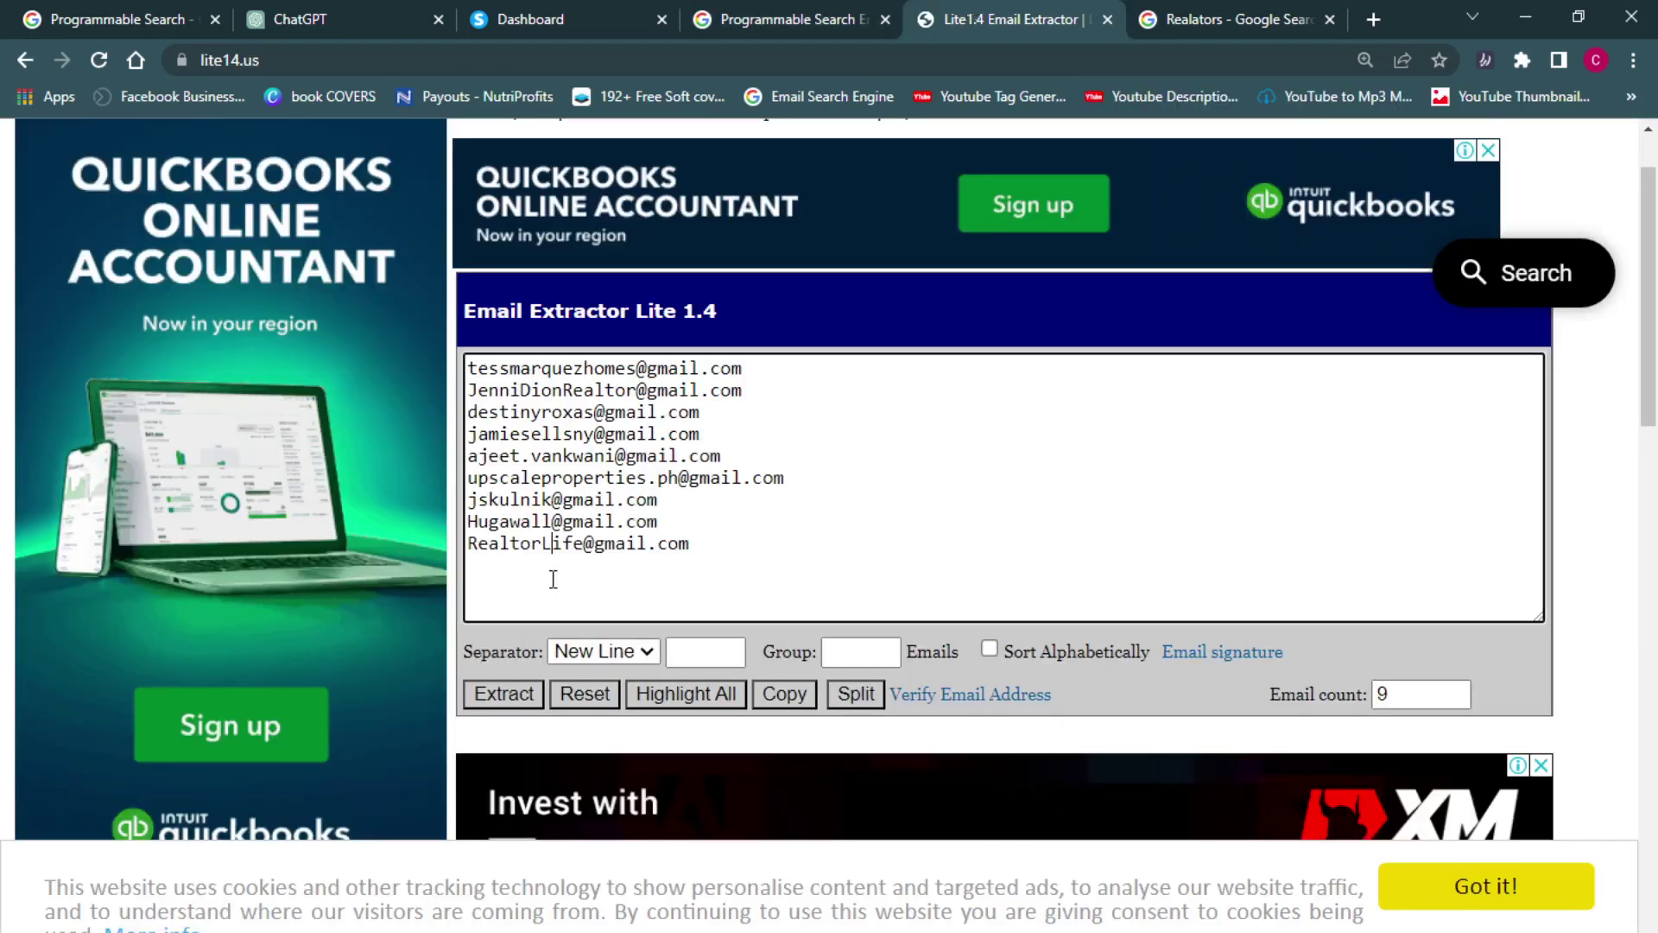
left_click(741, 546)
key("Return")
key("ctrl+v")
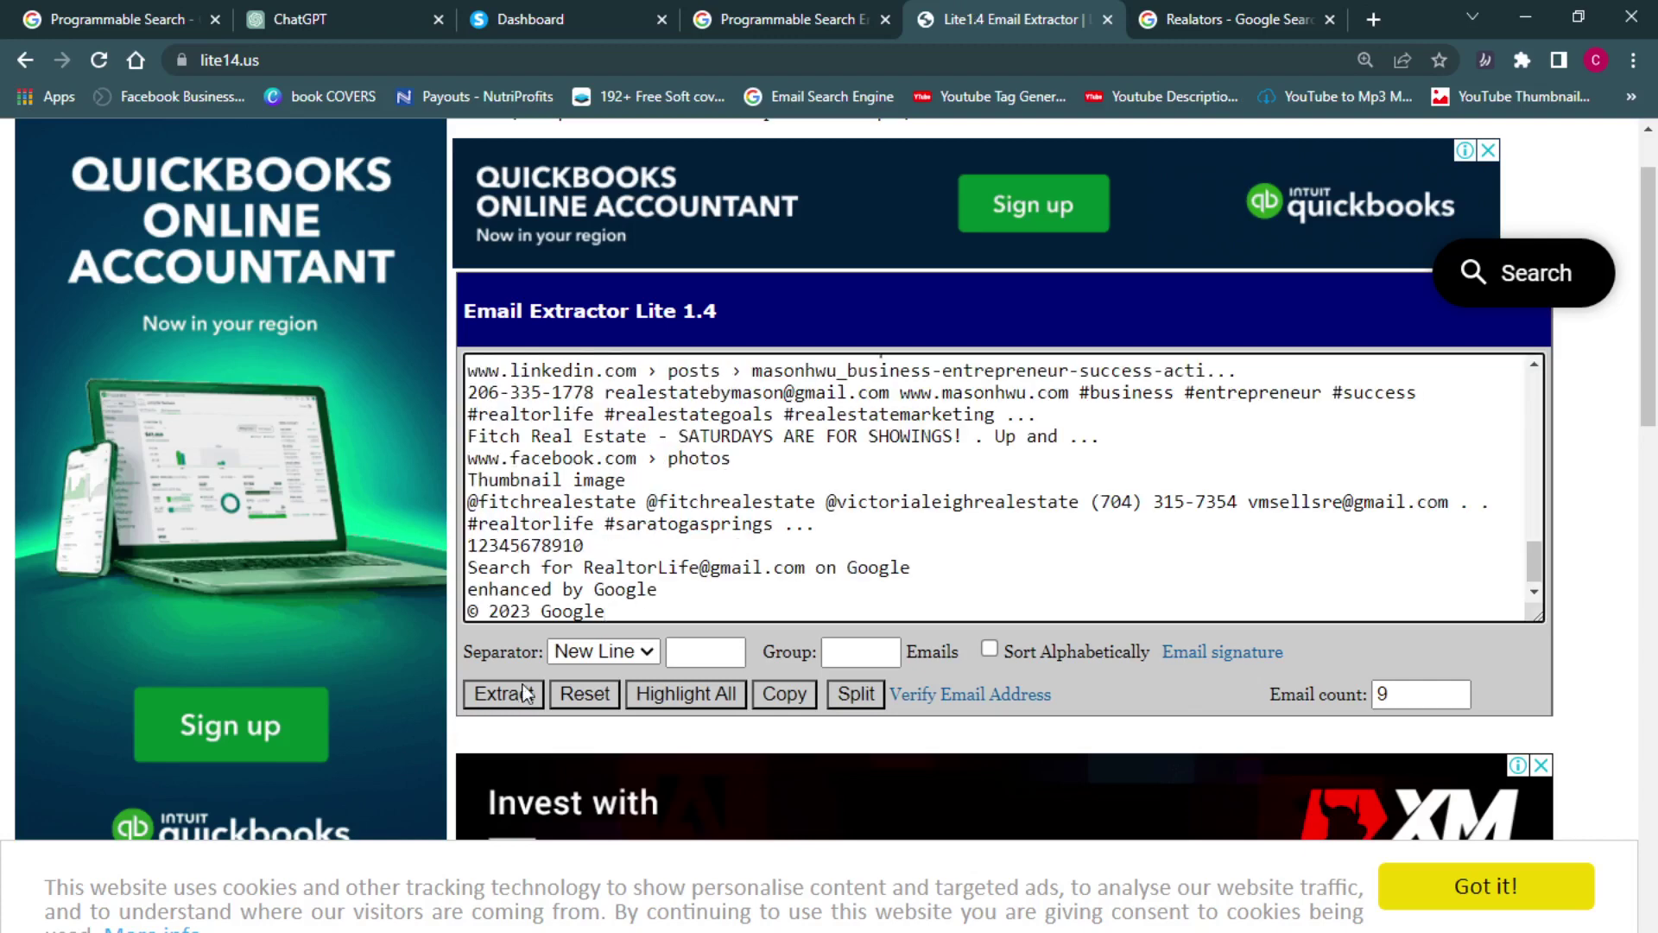
left_click(498, 704)
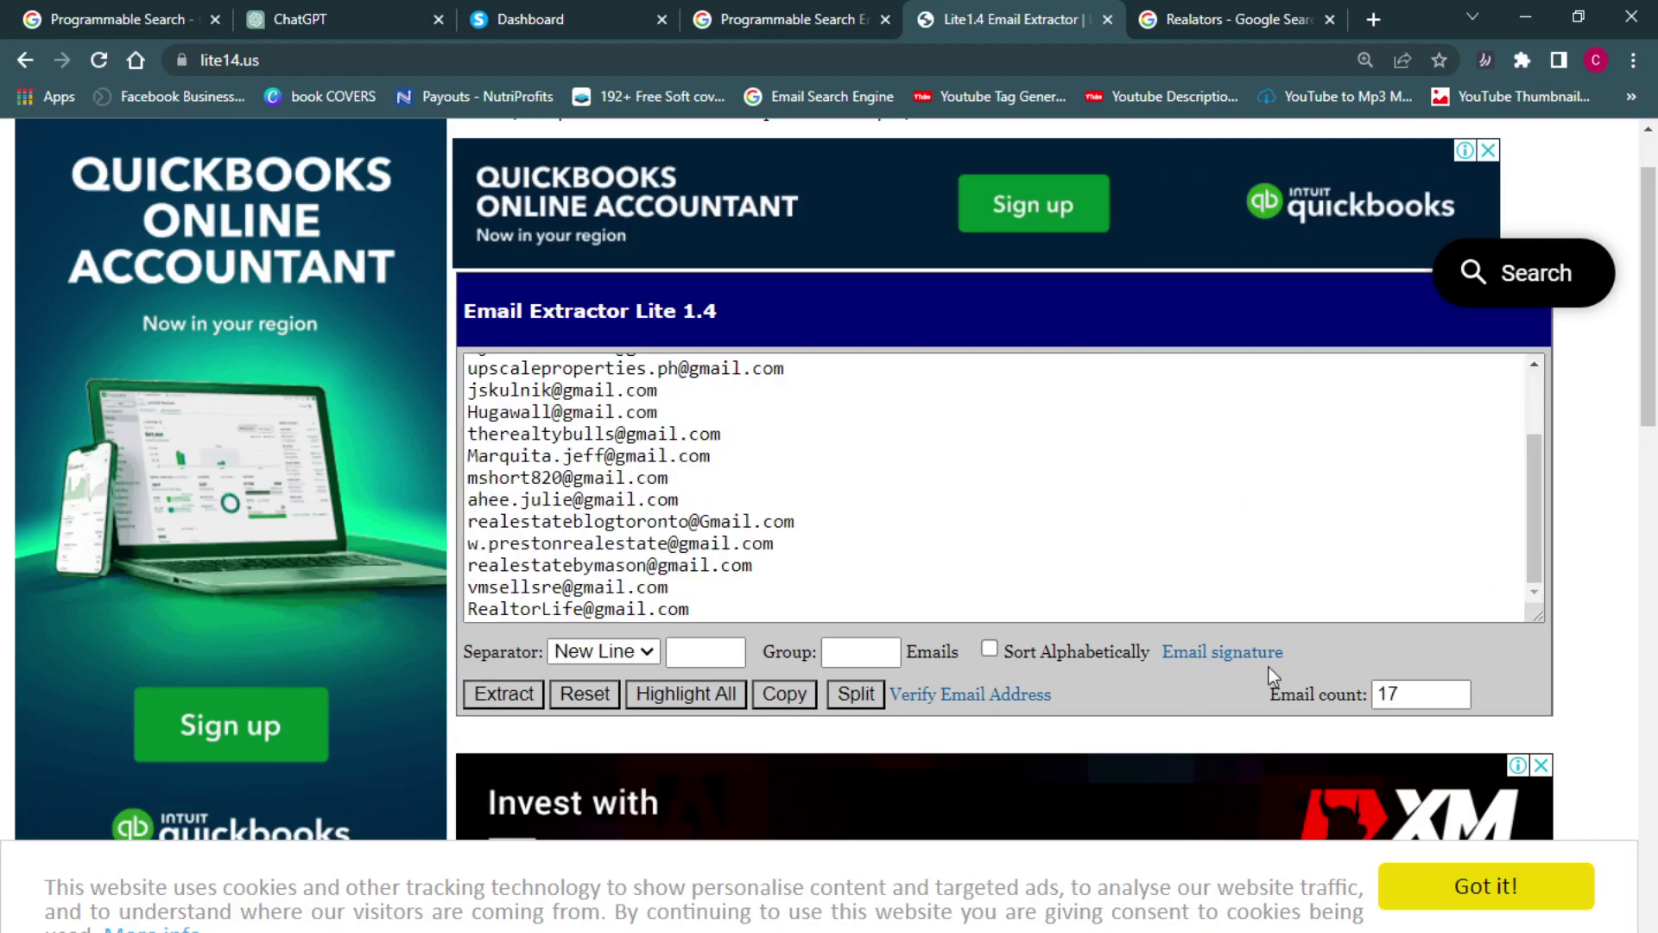
left_click(604, 15)
Clear the page-wide text selection on the search results page
left_click(810, 12)
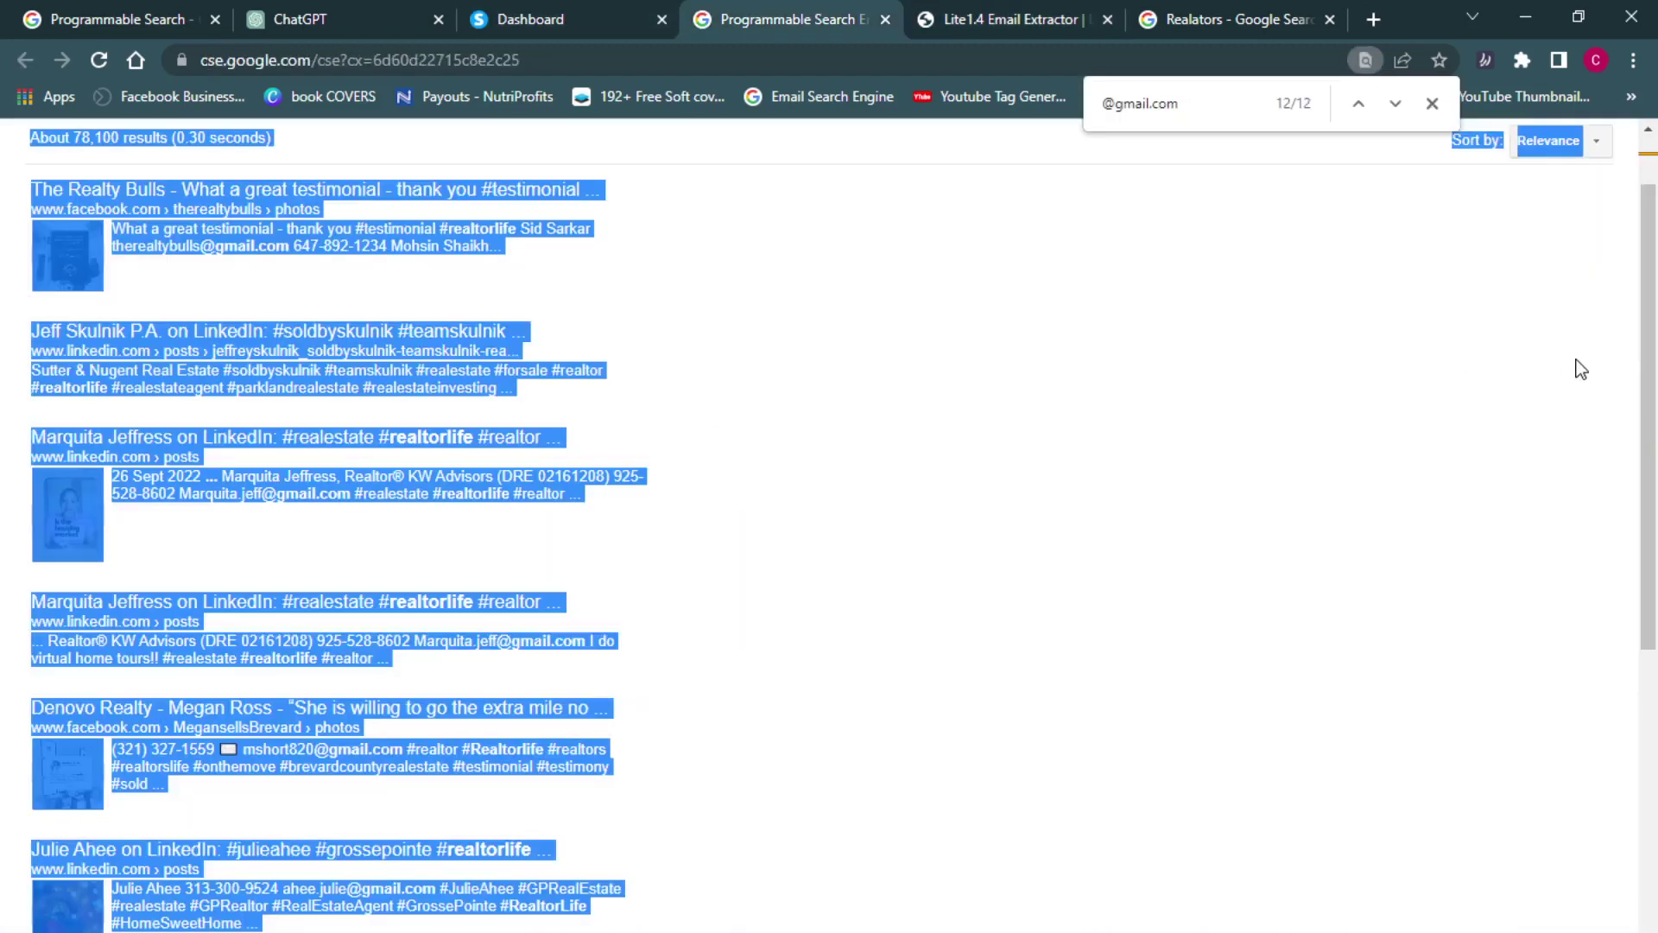
left_click_drag(1650, 371, 1654, 812)
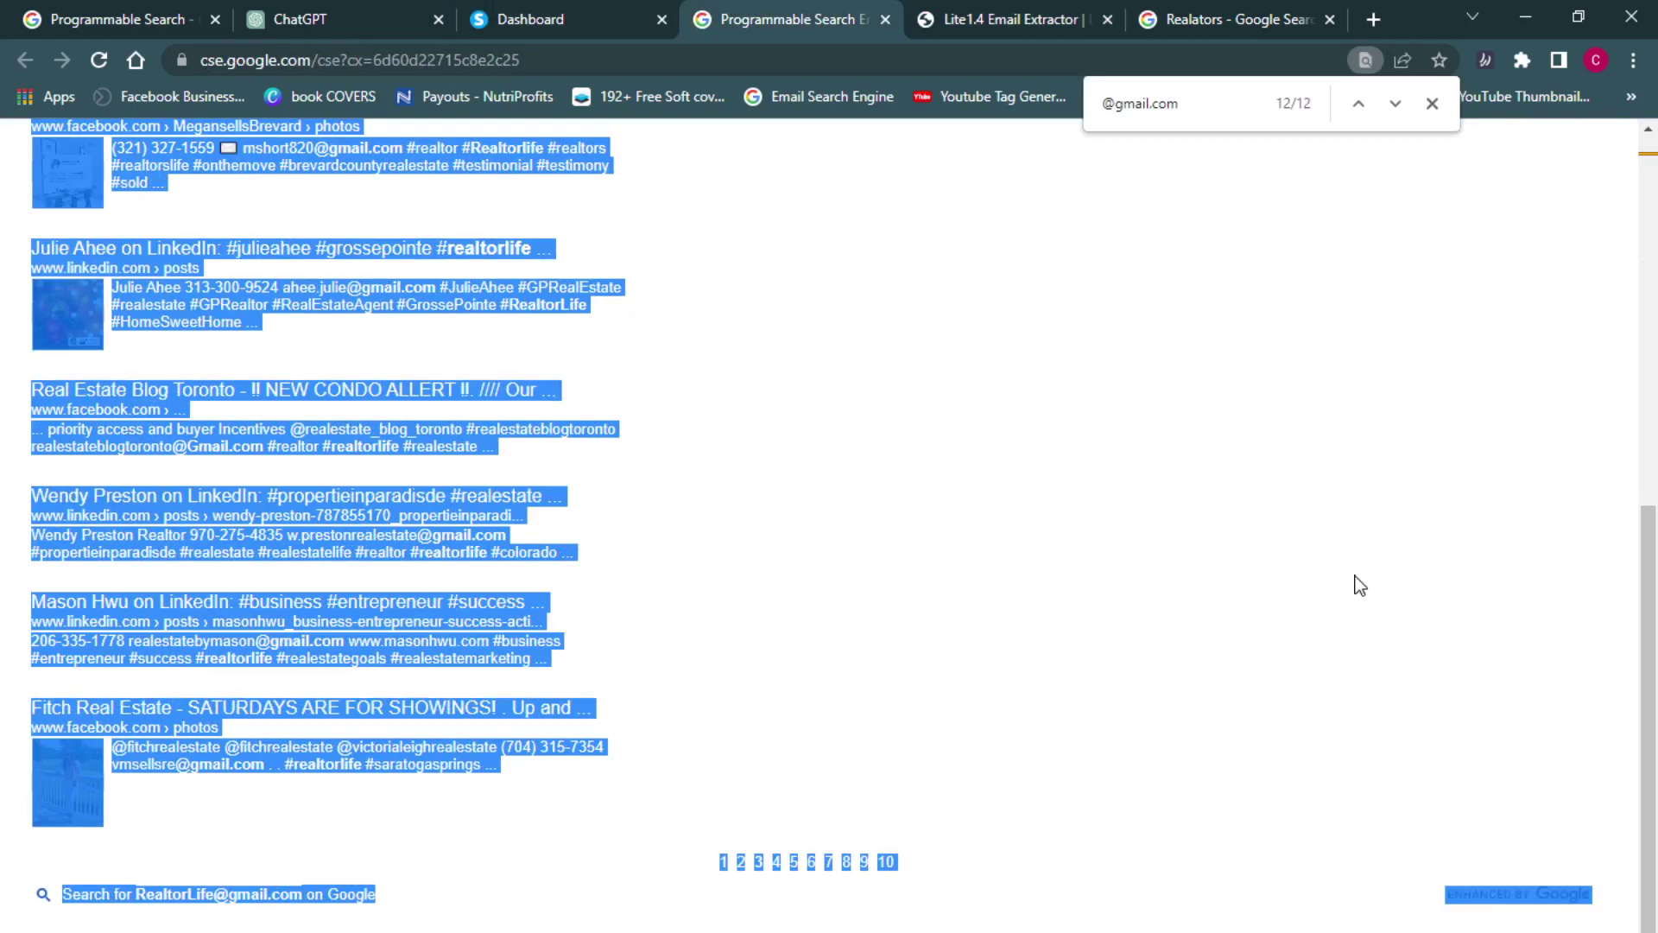
left_click(1358, 584)
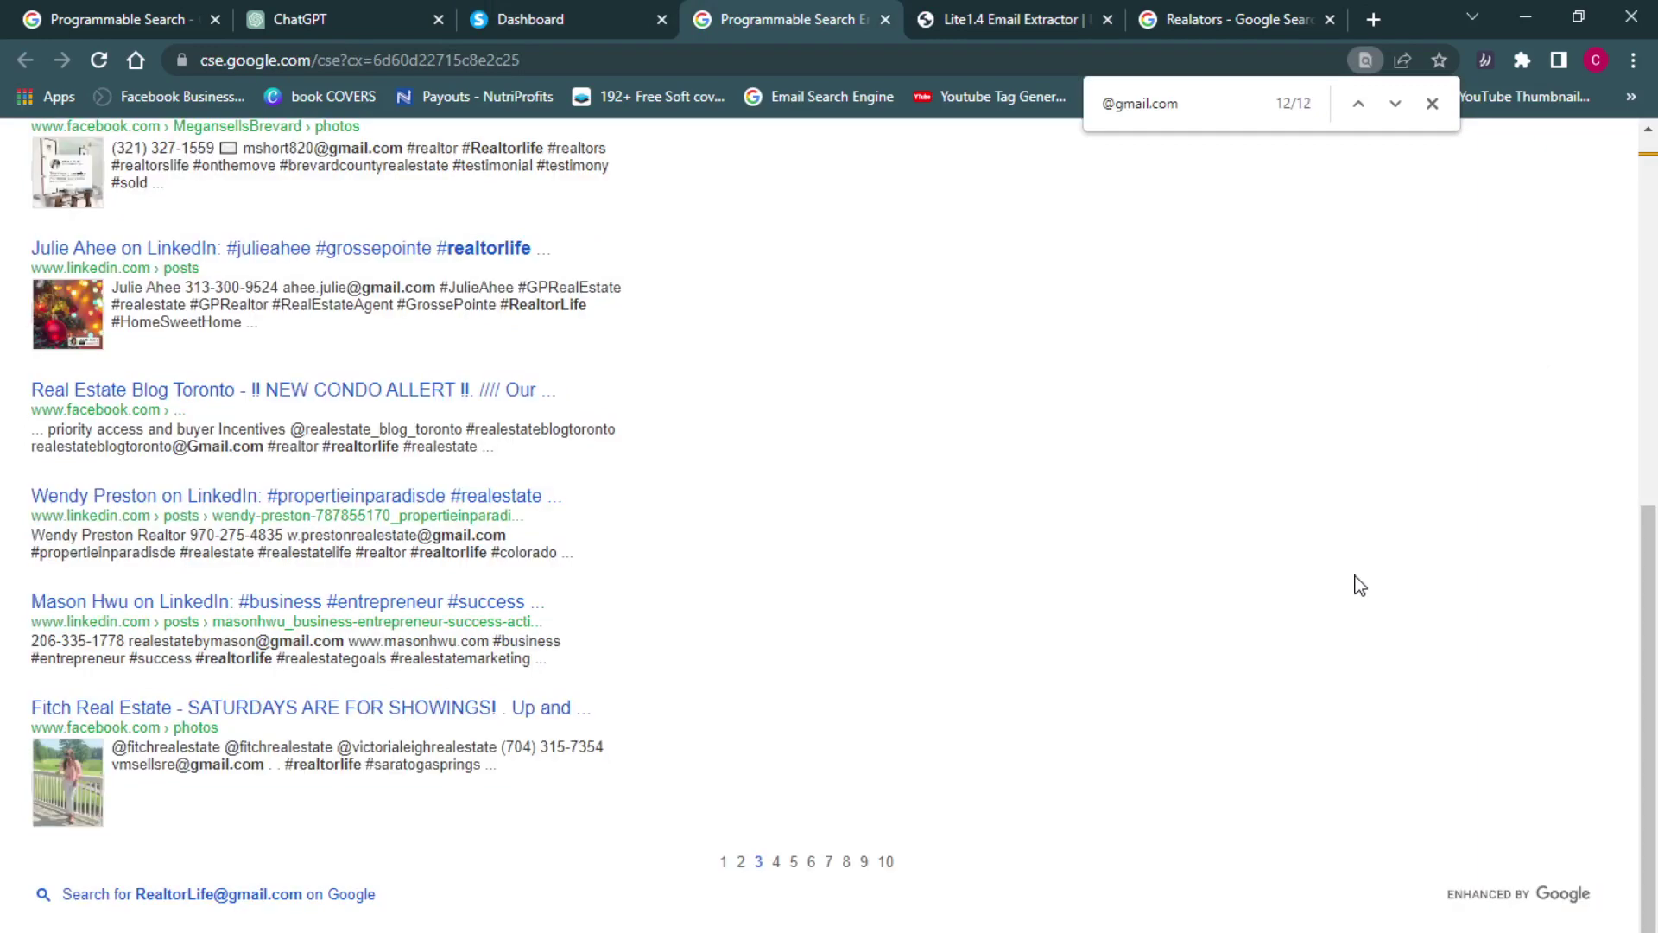
left_click_drag(1650, 644, 1650, 553)
Copy the RealEstateAgent hashtag from ChatGPT's list and return to the search page
left_click(298, 19)
left_click(509, 158)
left_click(760, 443)
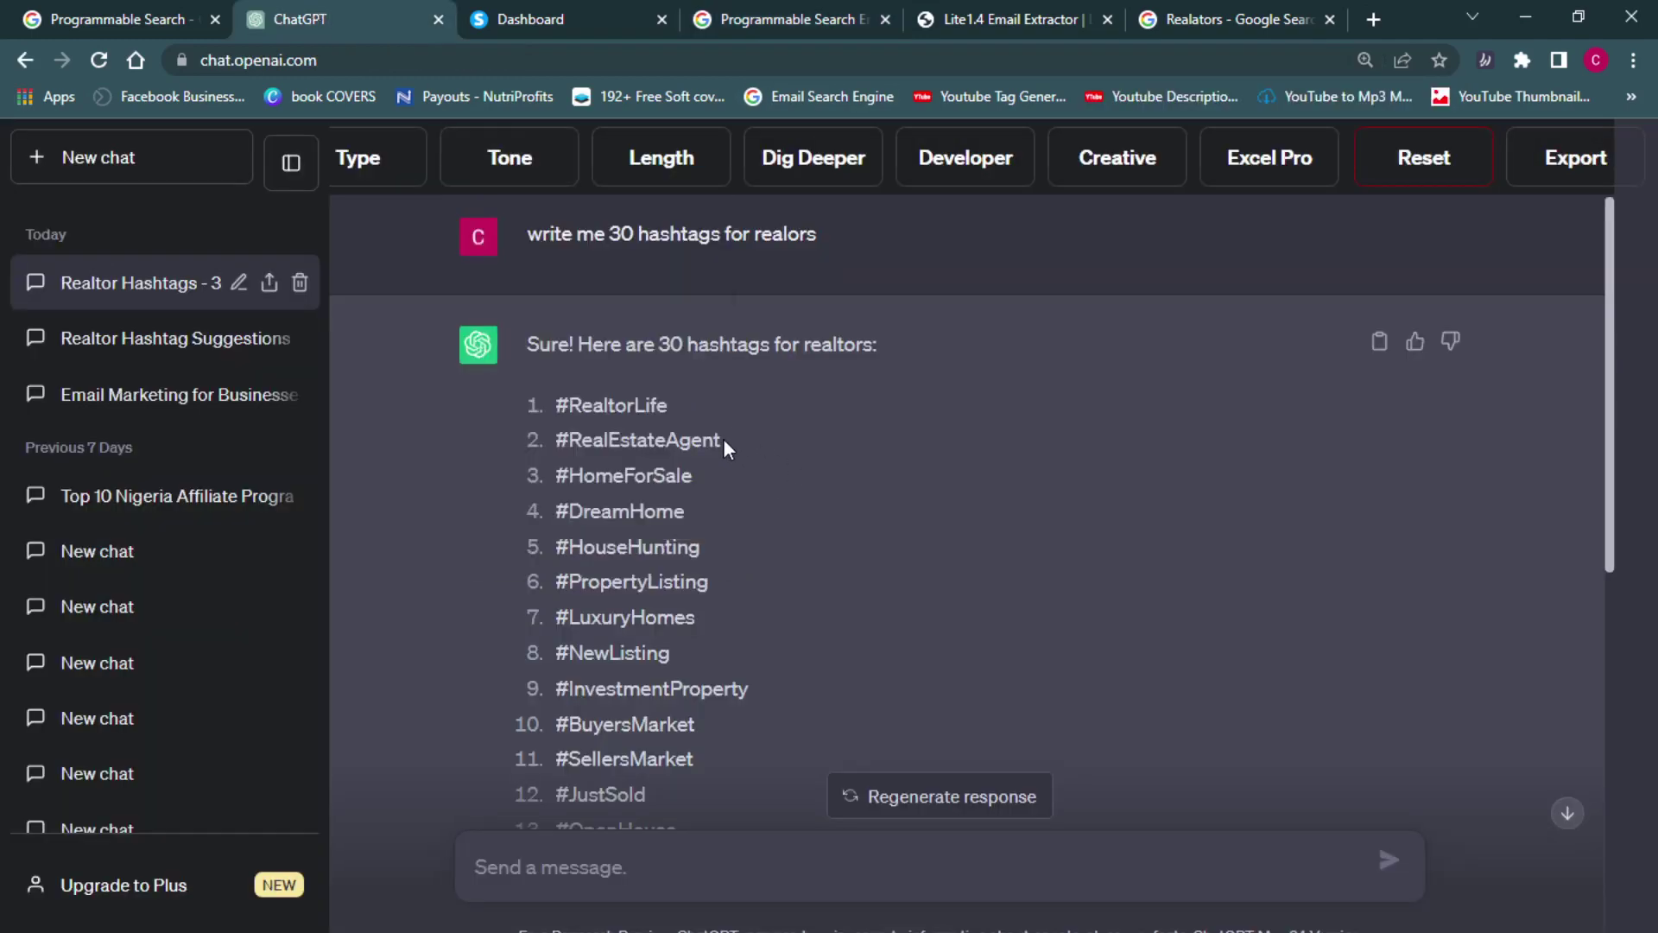
left_click_drag(721, 441, 569, 441)
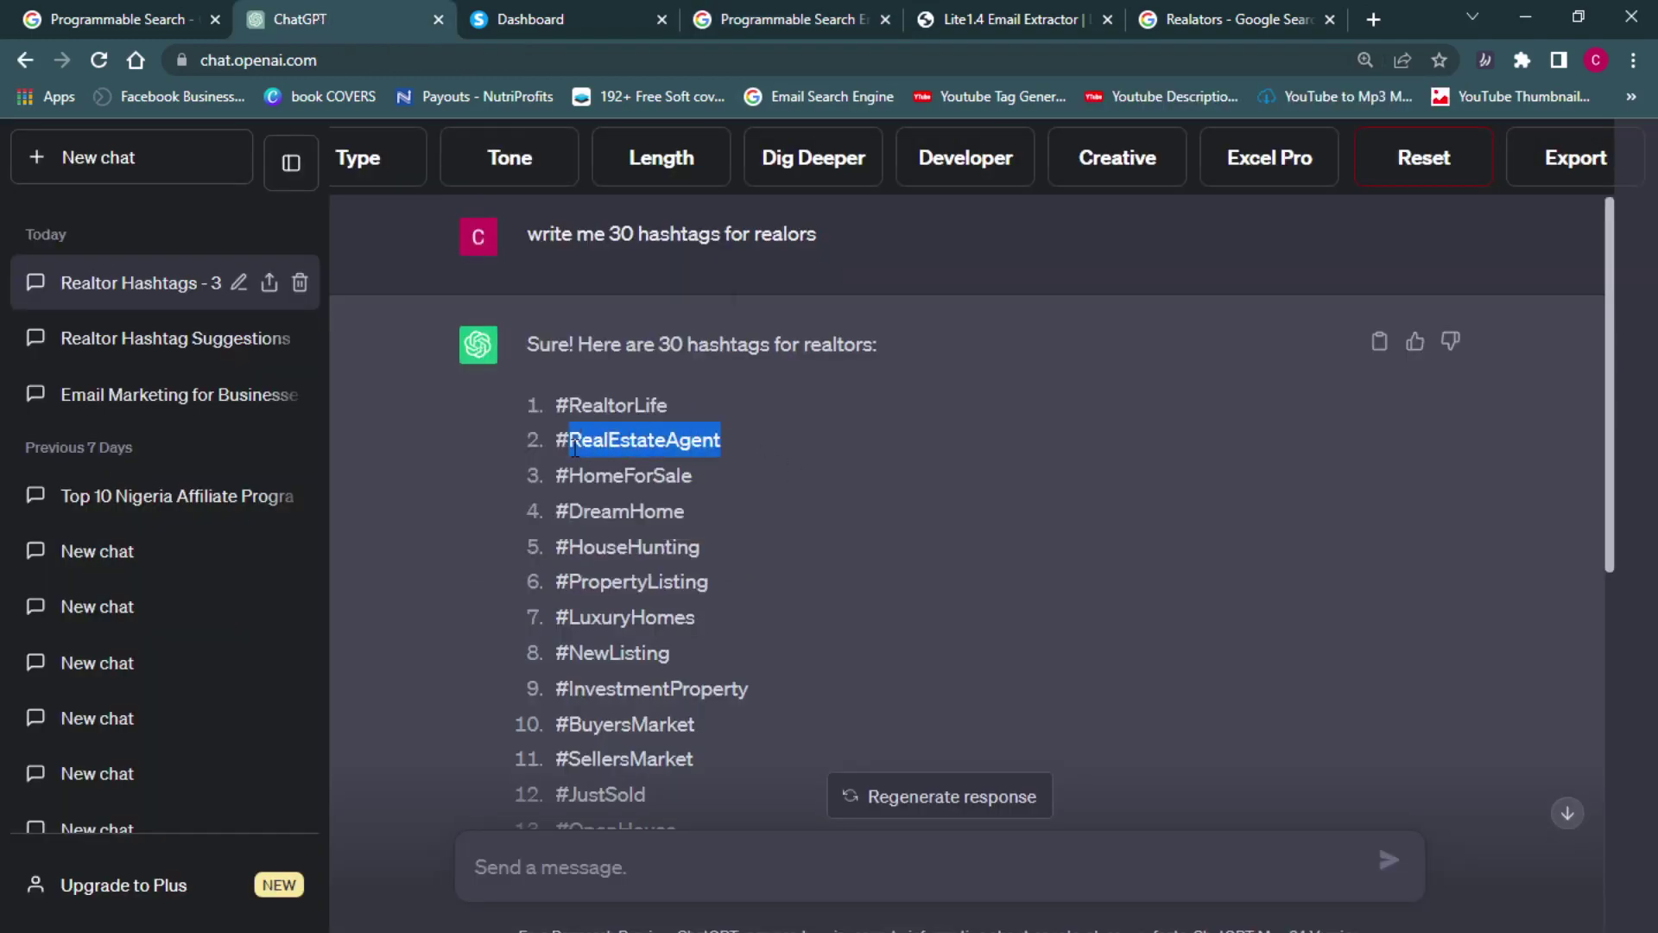
right_click(611, 442)
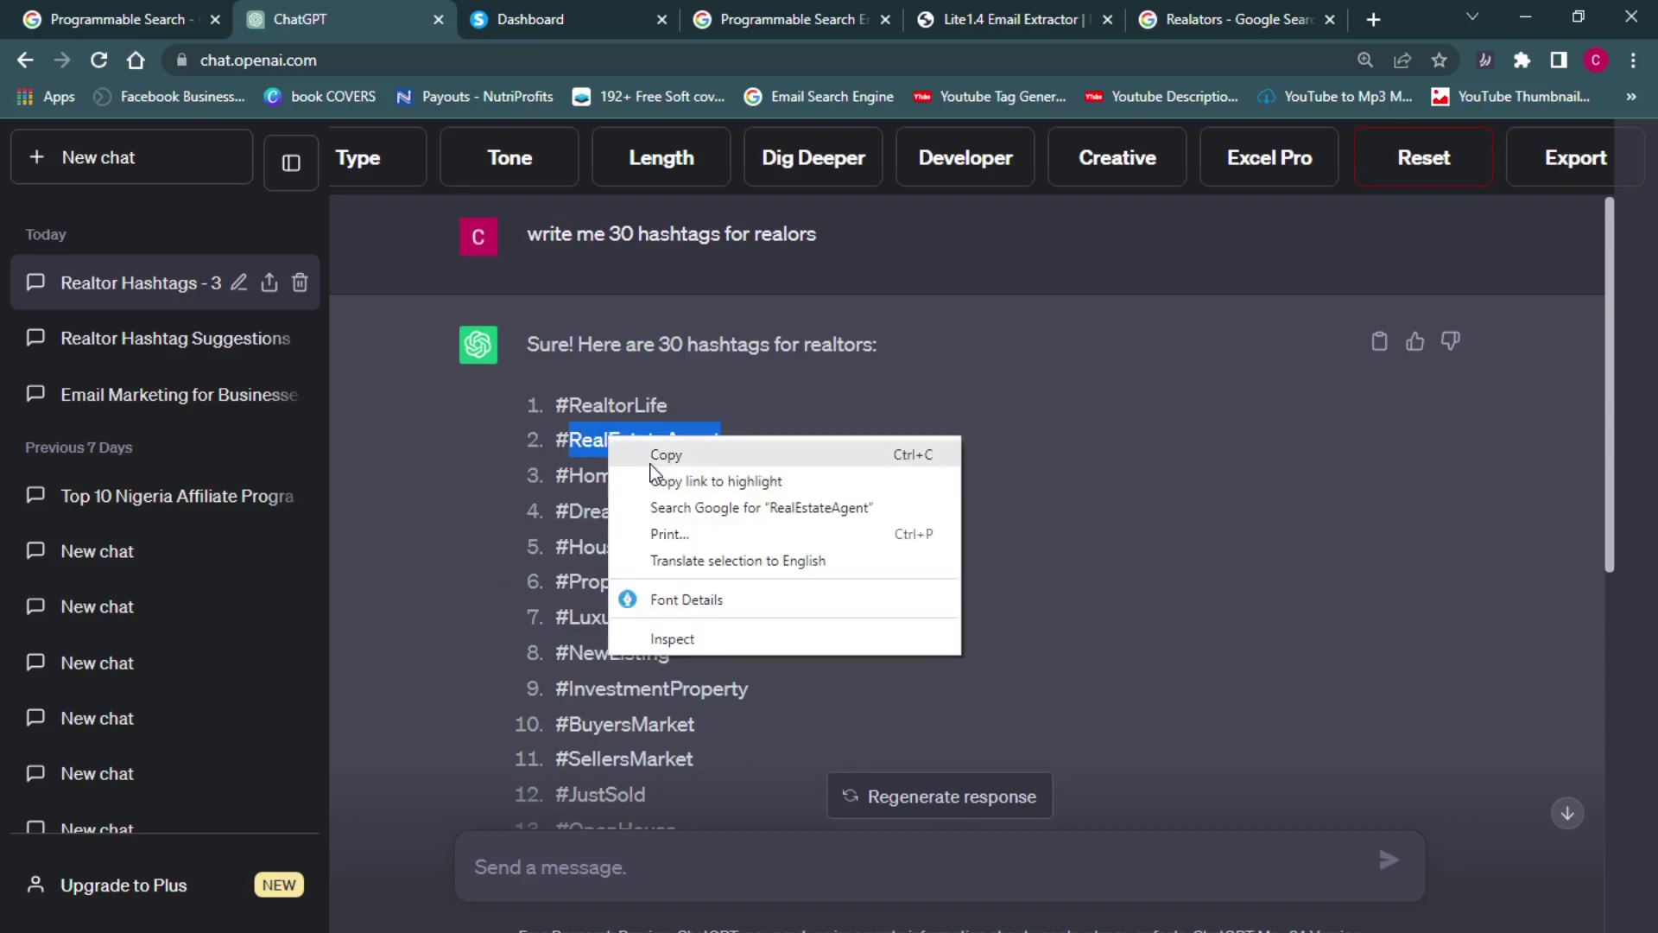
left_click(677, 455)
left_click(730, 18)
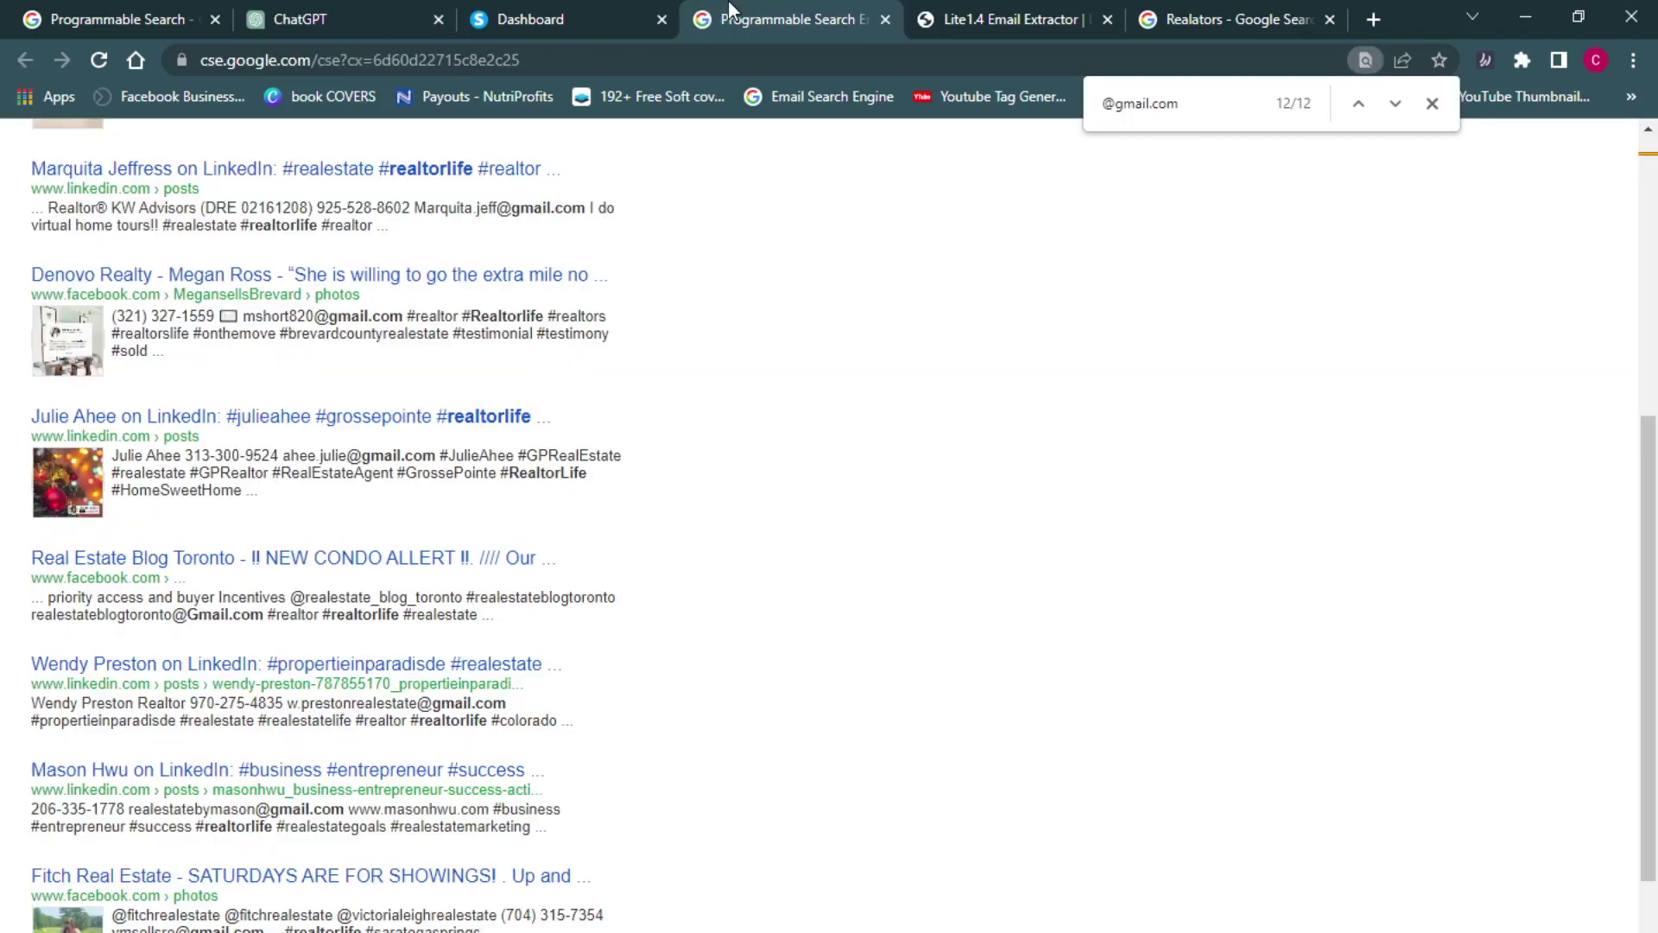
left_click_drag(1650, 497, 1654, 220)
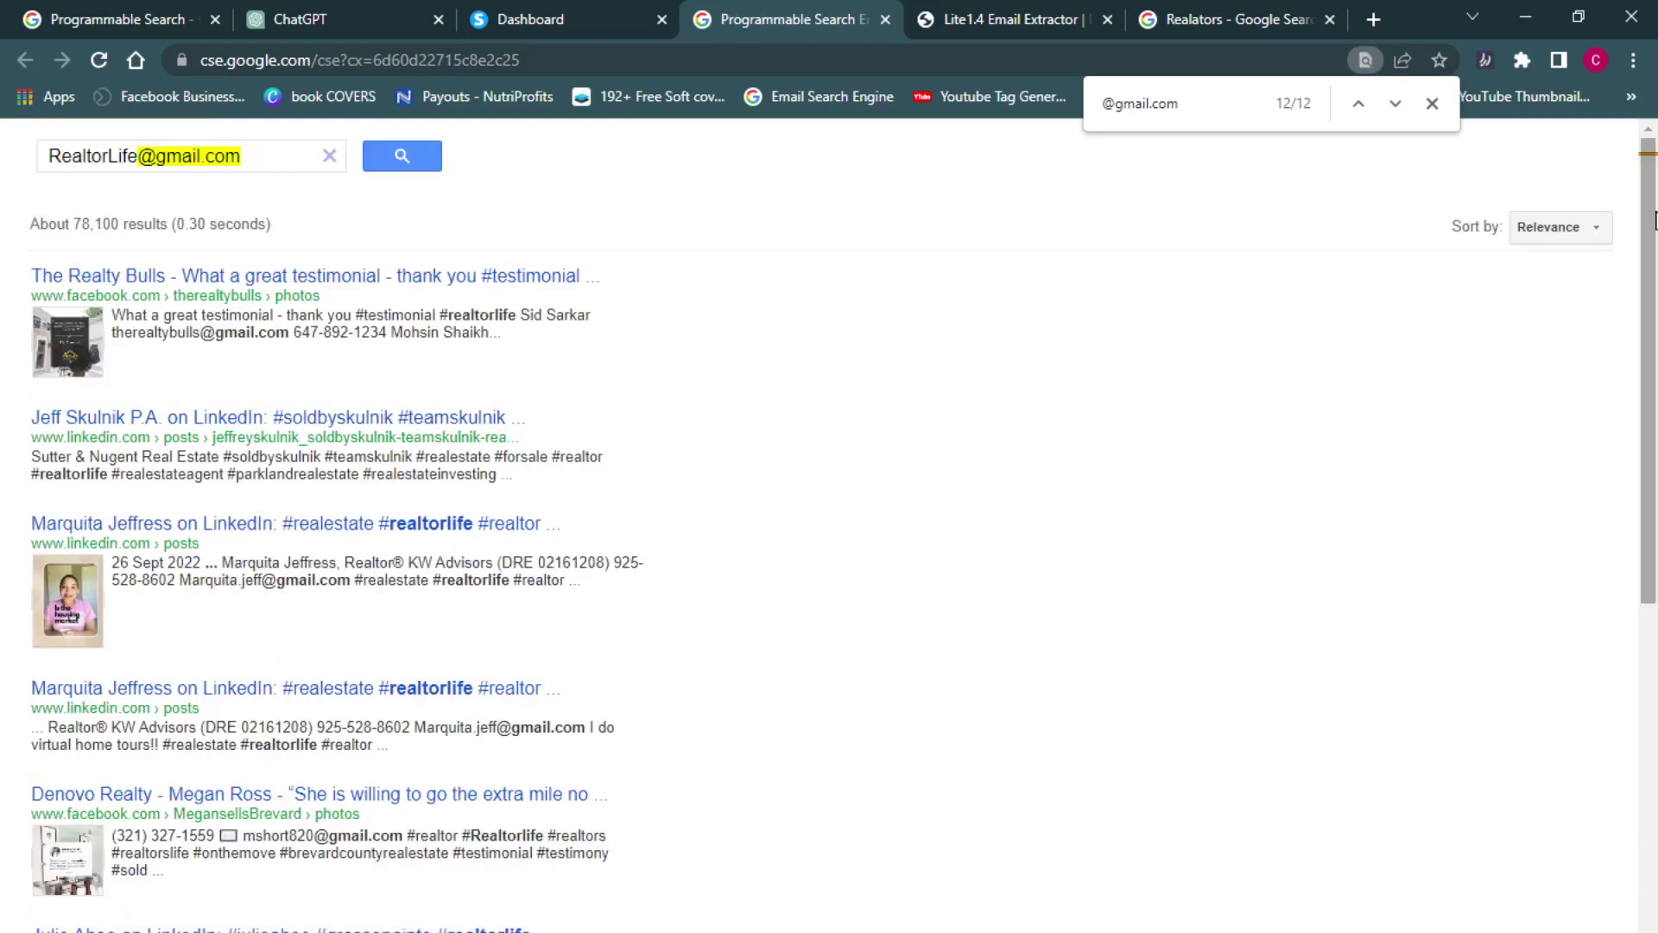
left_click(329, 156)
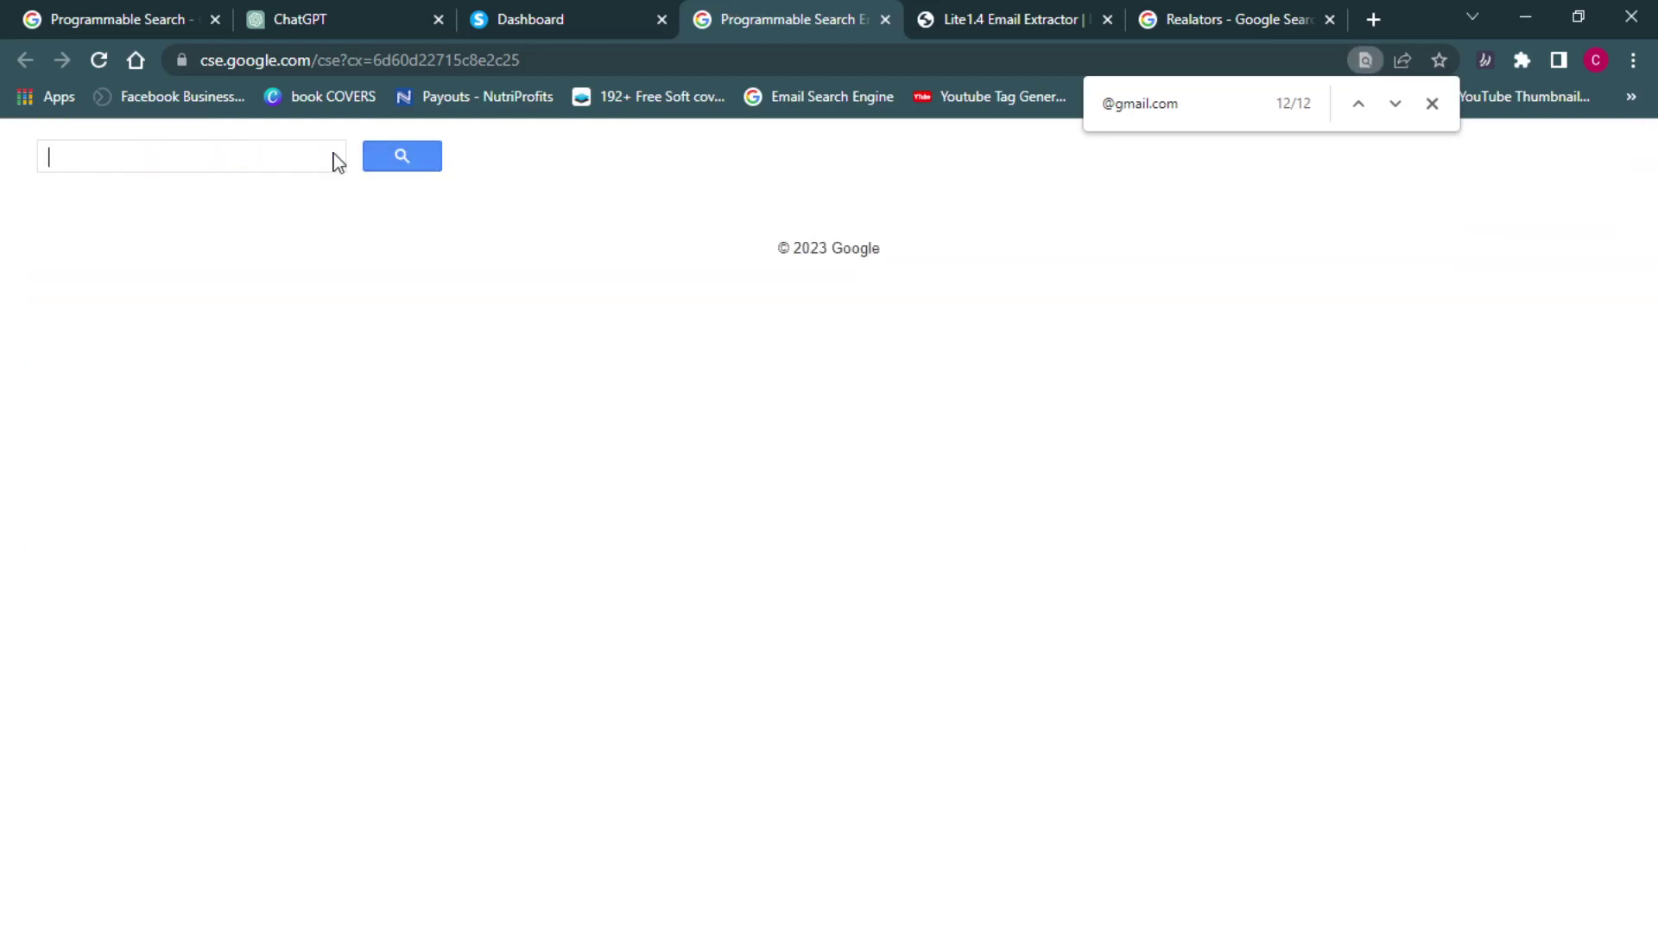
key("ctrl+v")
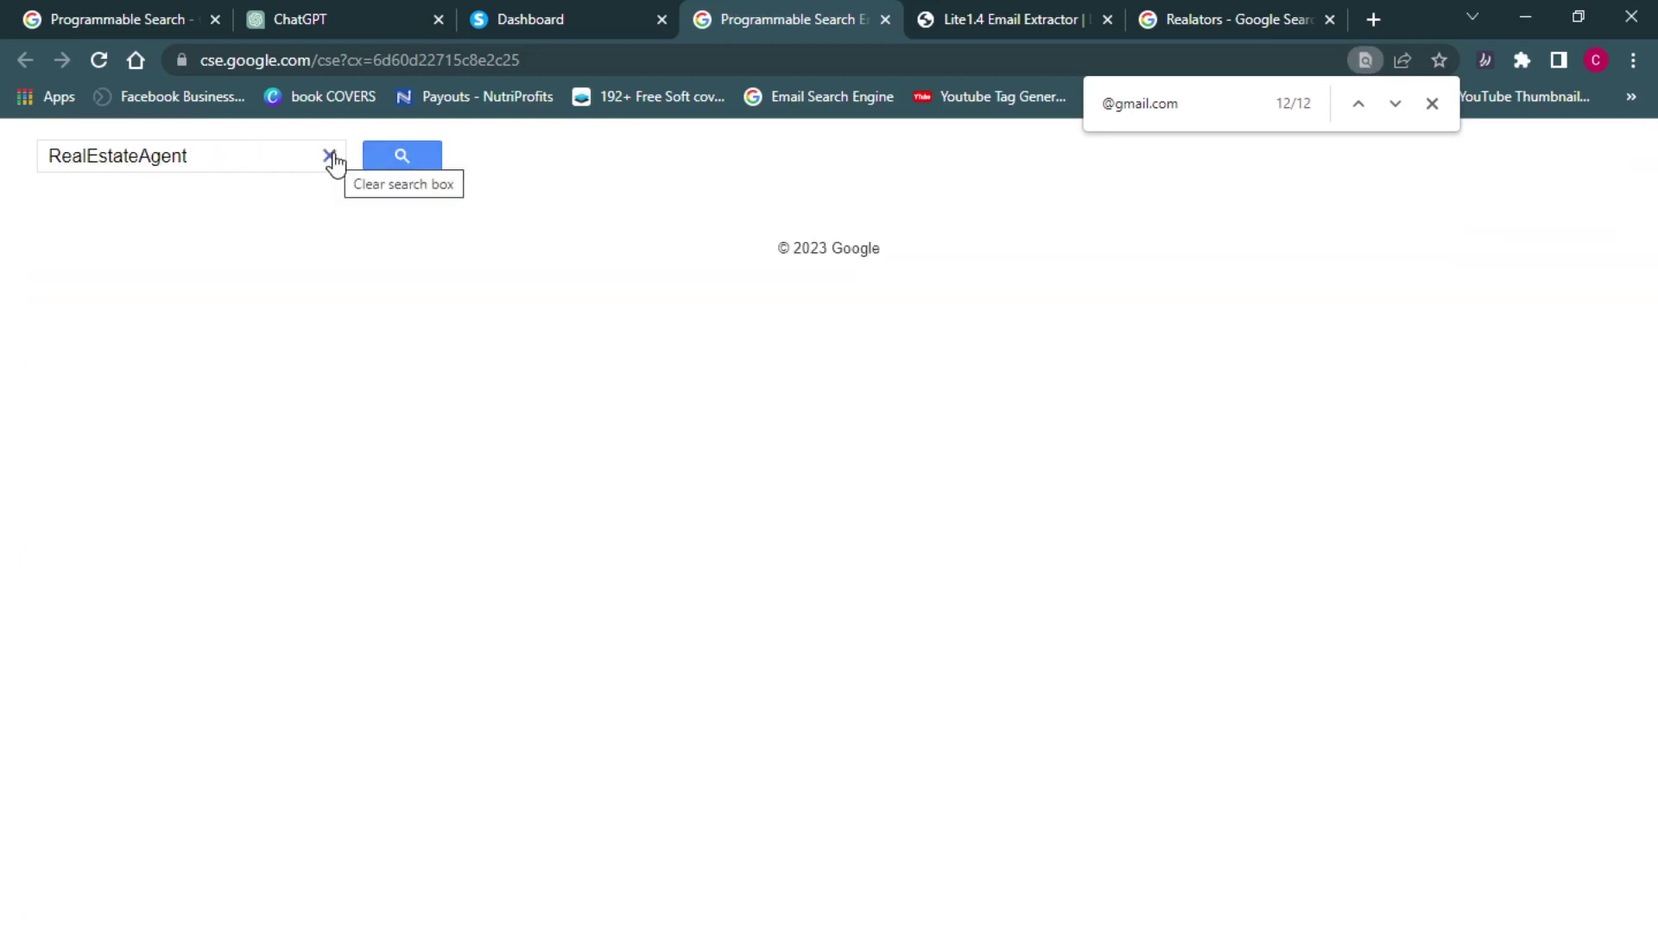
type("@gmail.com")
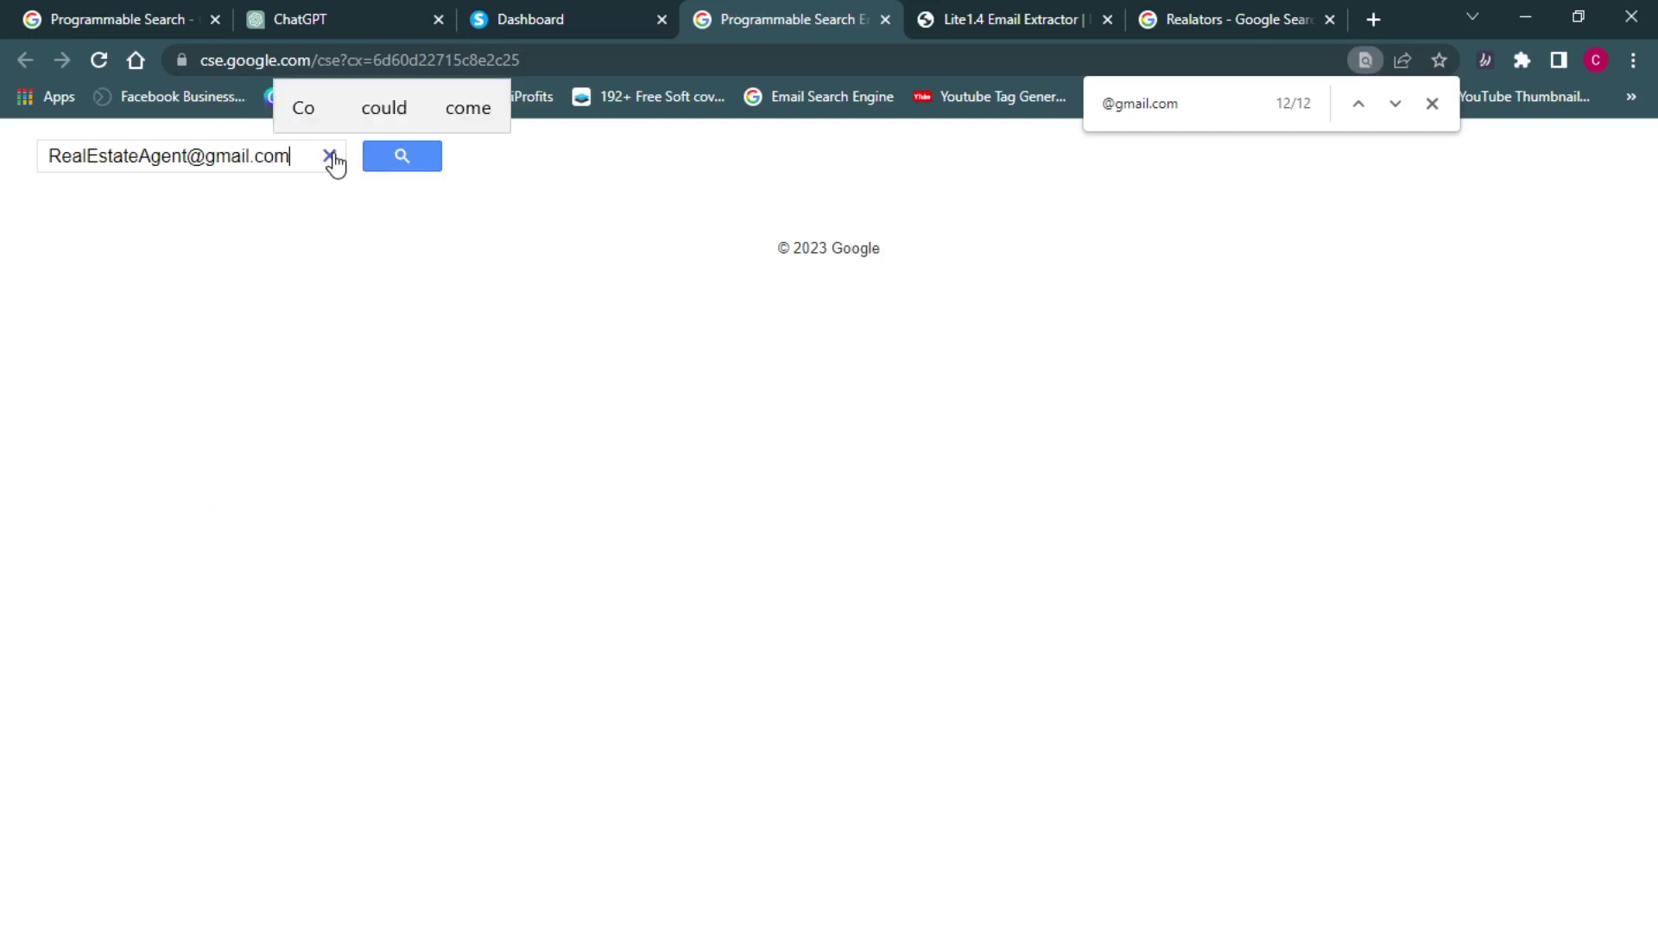
key("Return")
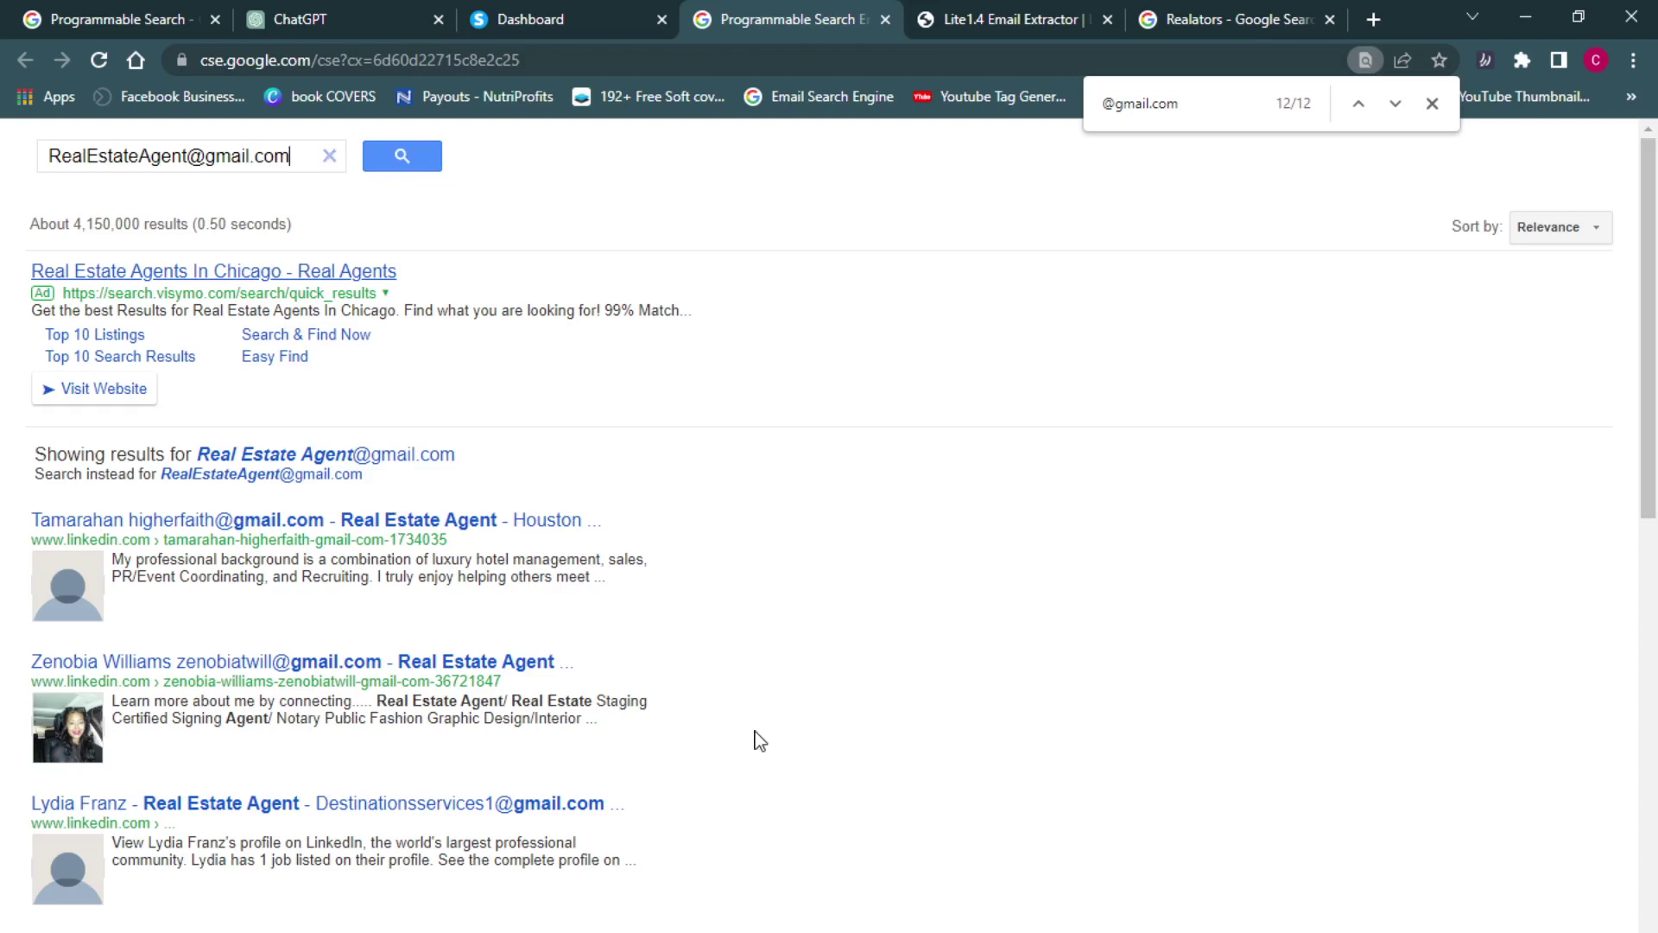
key("alt+Tab")
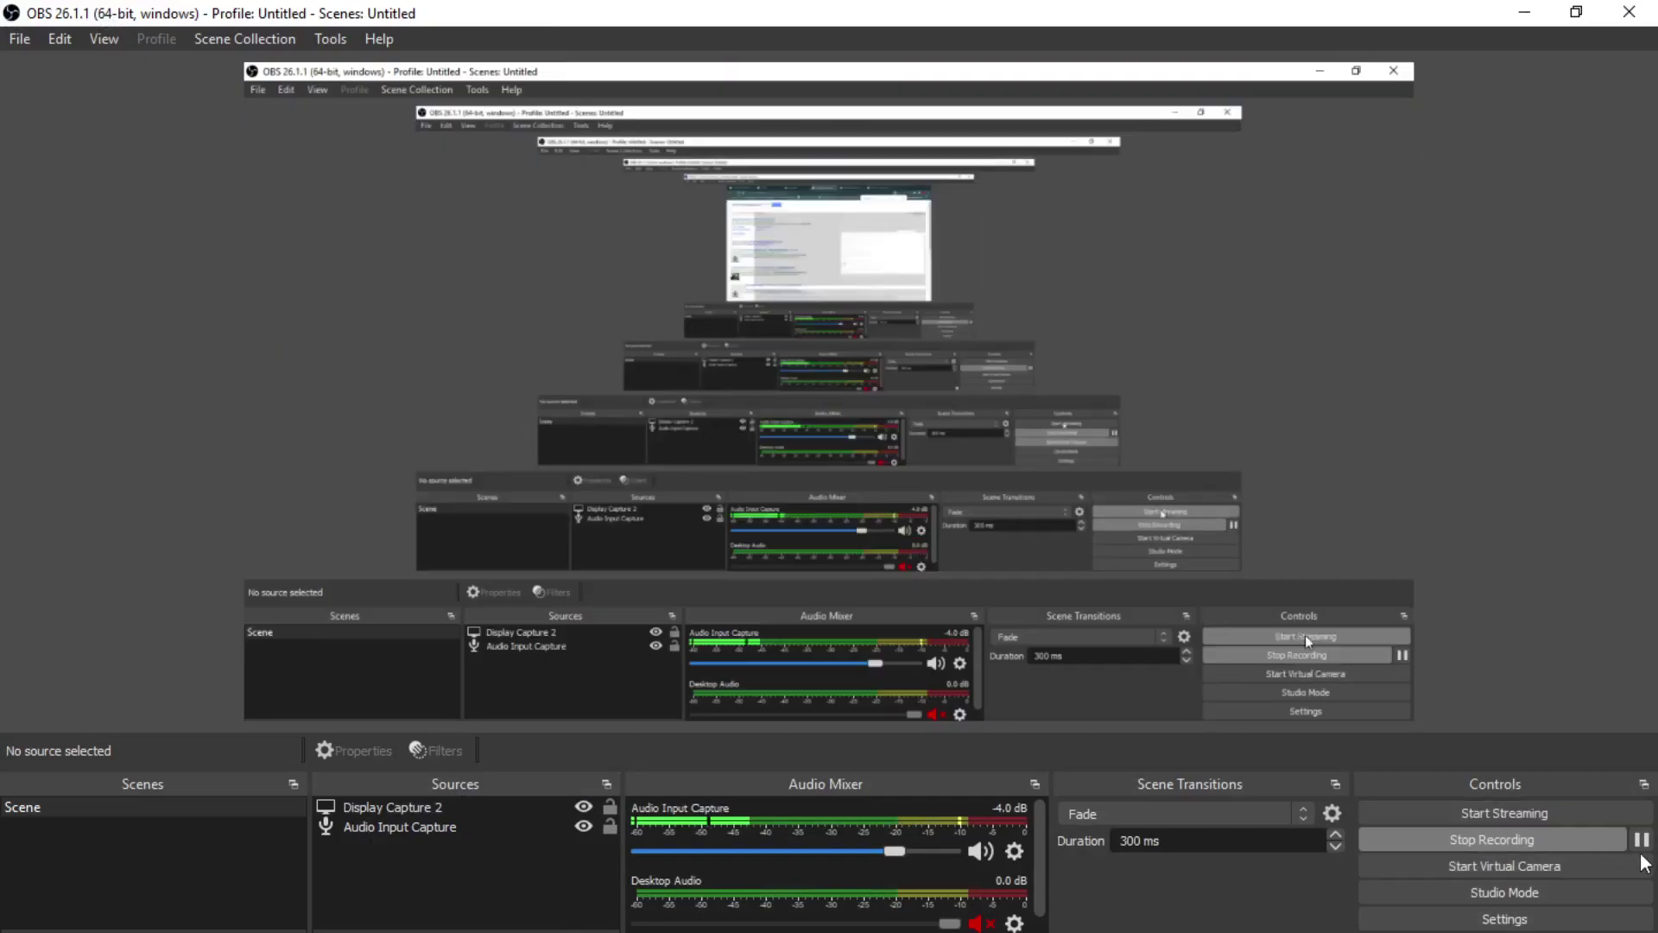